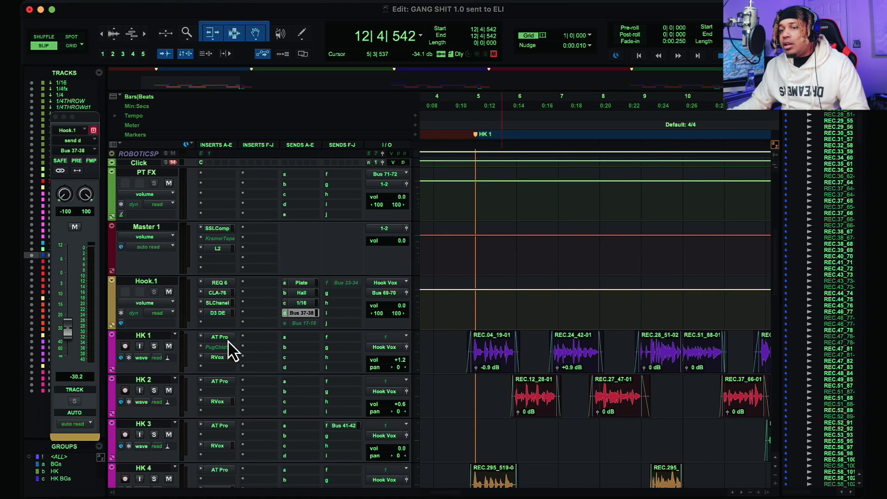
Open HK 1's Auto-Tune Pro and shift its window left to review Retune Speed 7, Classic mode.
click(222, 337)
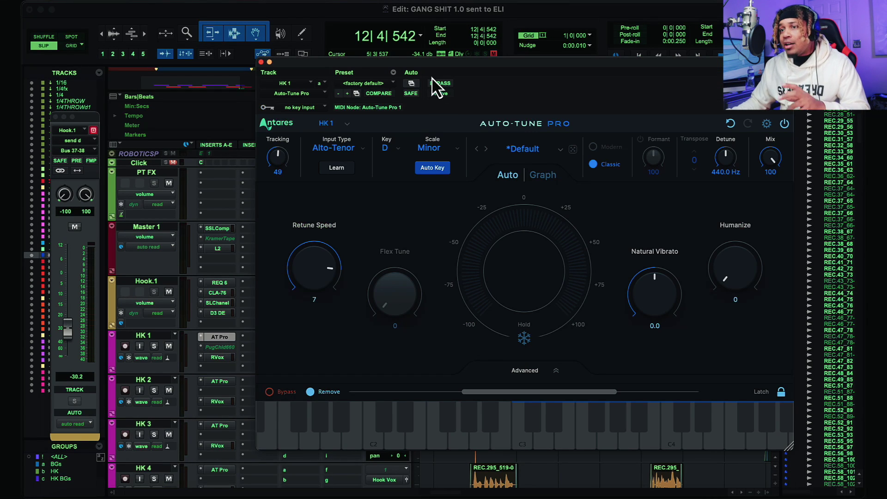
drag(487, 62, 416, 66)
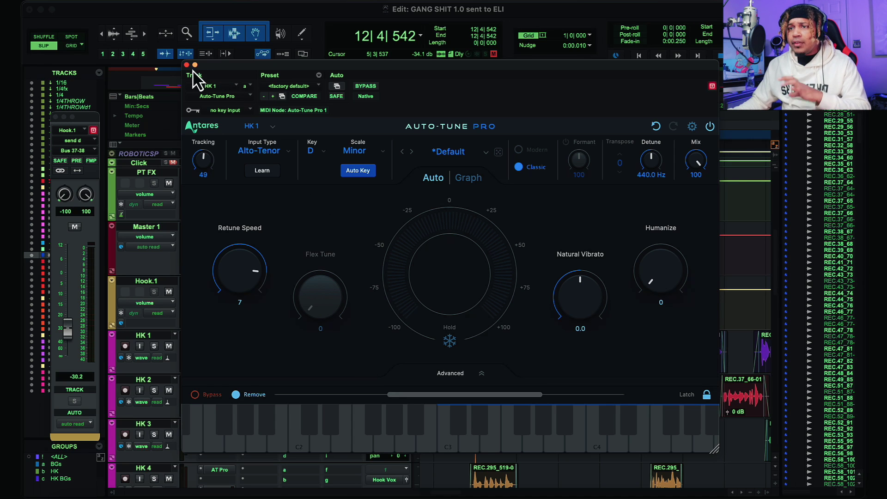
Close the Auto-Tune window, play back the hook, then zoom in and select the Hook.1 aux track.
key(super+w)
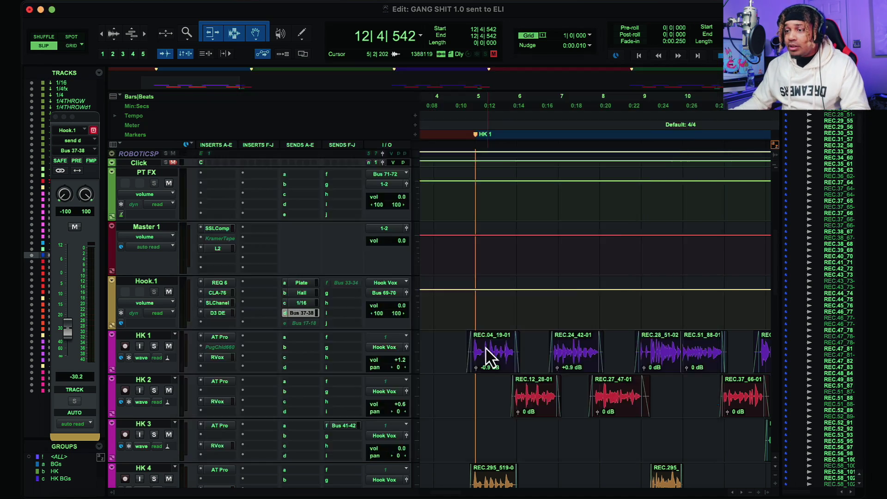
key(space)
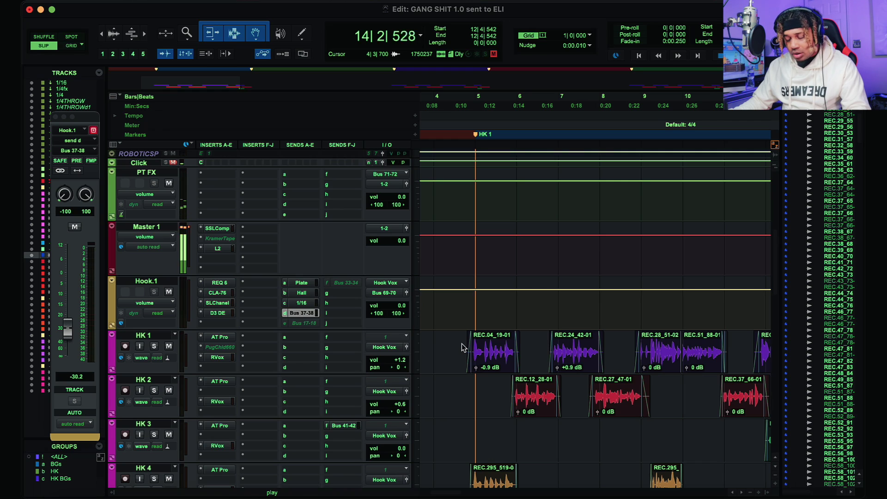
key(space)
key(super+bracketright)
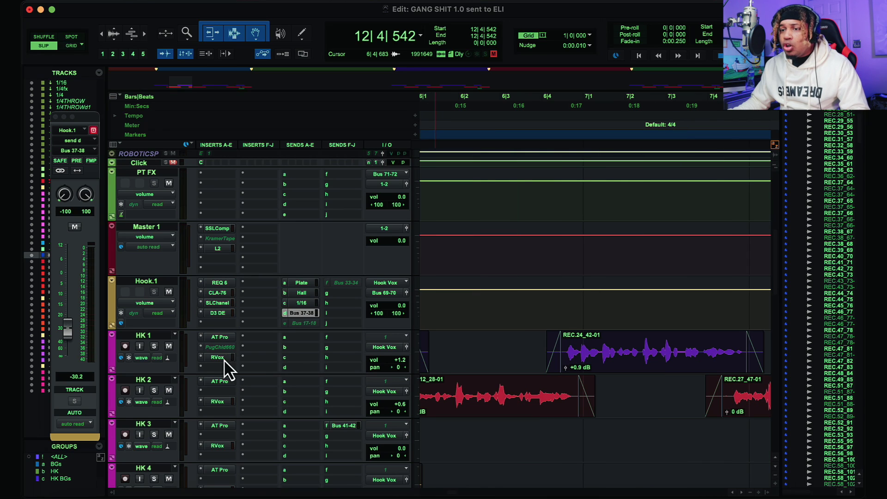
click(153, 294)
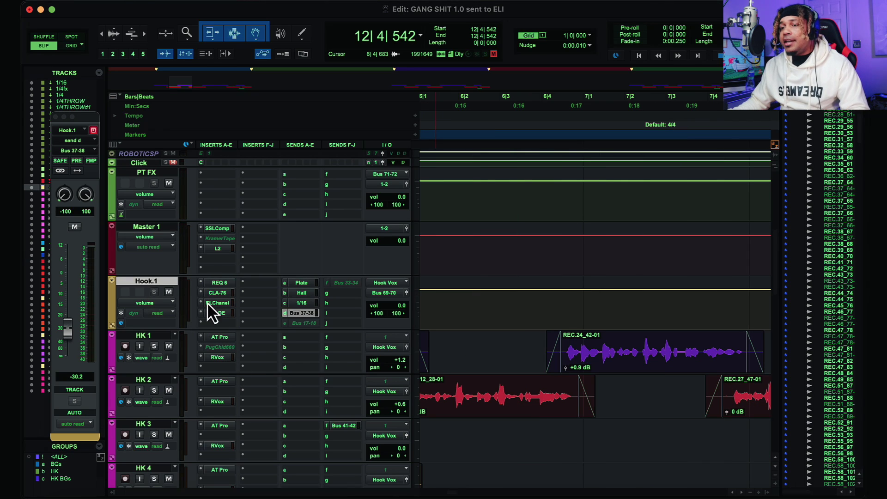
View Hook.1's REQ 6, CLA-76, SLChanel and D3 DE plugins in turn.
click(220, 282)
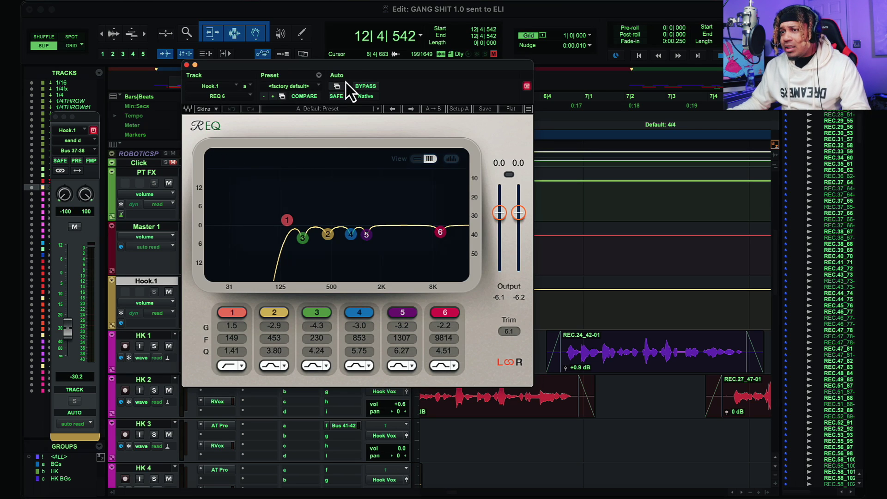
drag(353, 65, 535, 69)
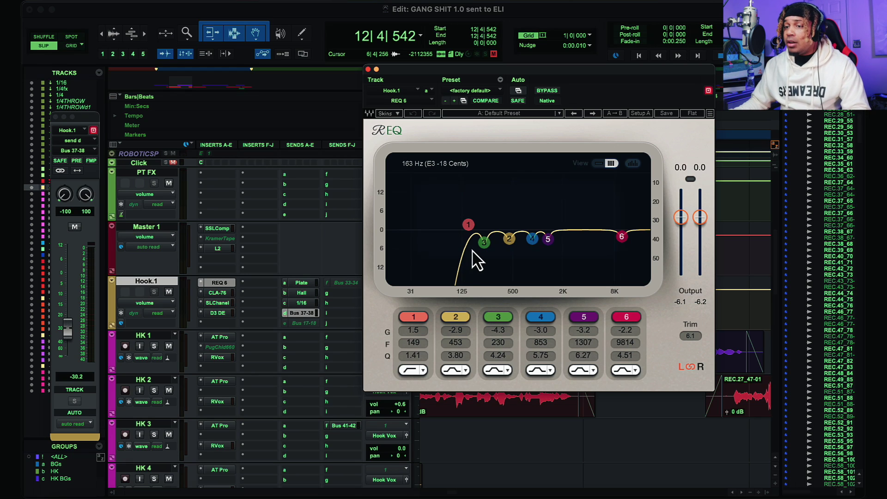
click(226, 292)
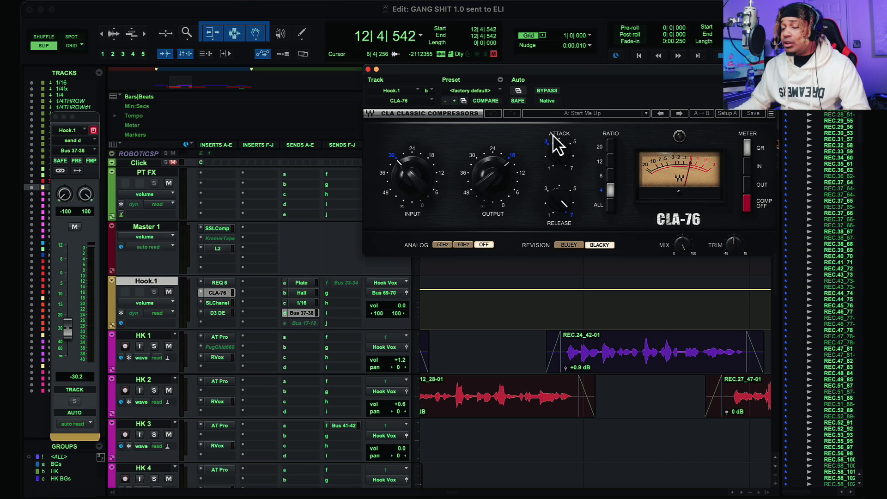
click(217, 303)
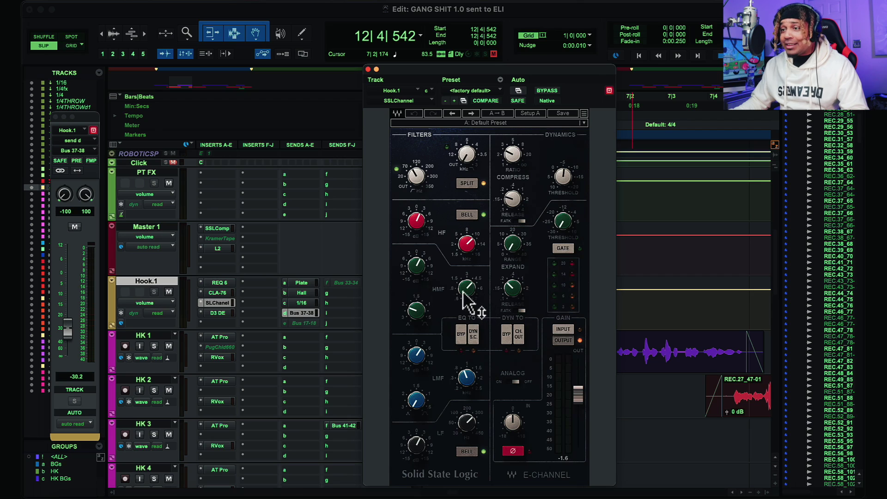
click(218, 313)
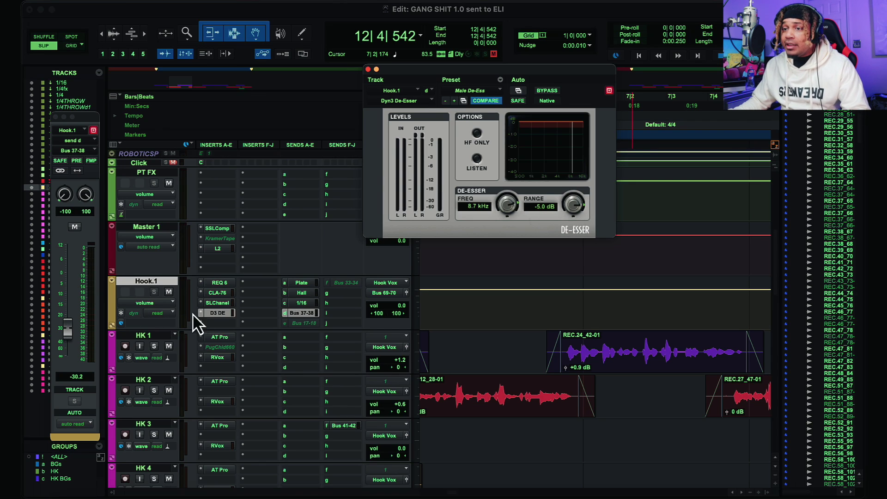
Revisit REQ 6, CLA-76, SLChanel and D3 DE on Hook.1, then close the De-Esser window.
click(212, 283)
click(212, 291)
click(215, 303)
click(215, 313)
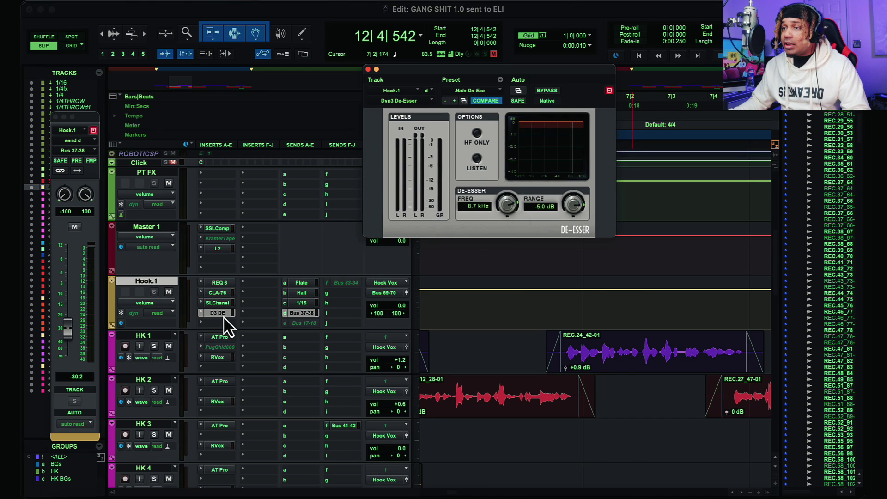
click(369, 69)
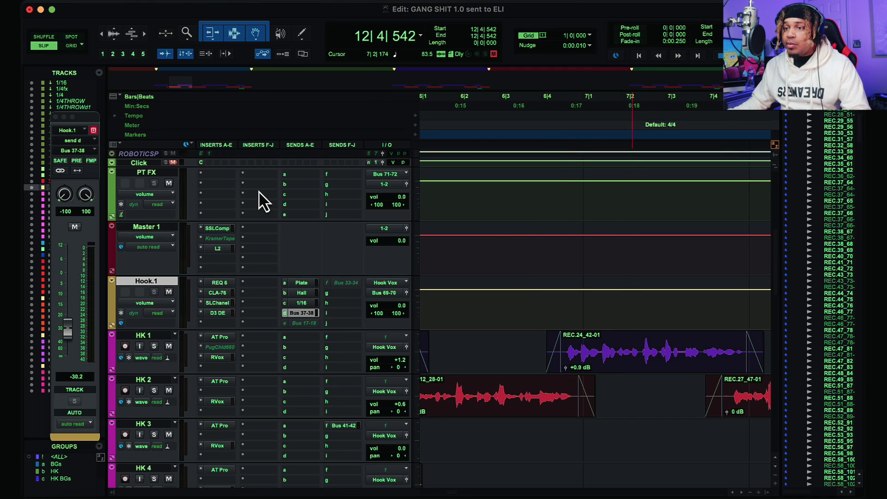
Open the SSLComp buss compressor on Master 1.
click(217, 229)
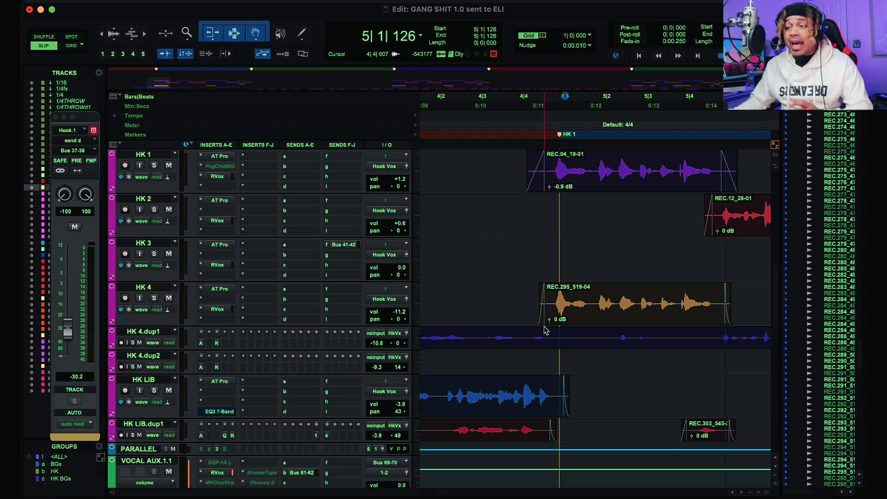
scroll(563, 323, up, 5)
scroll(563, 319, down, 1)
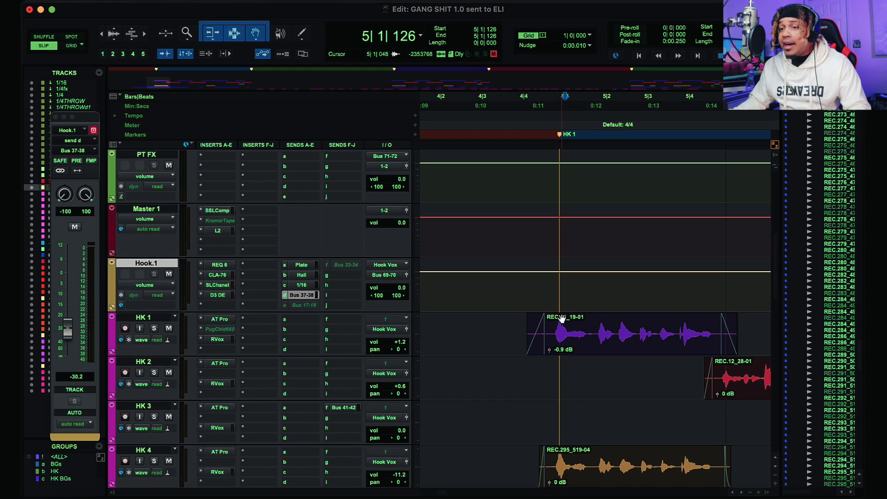
scroll(562, 319, down, 2)
click(590, 297)
scroll(590, 295, down, 4)
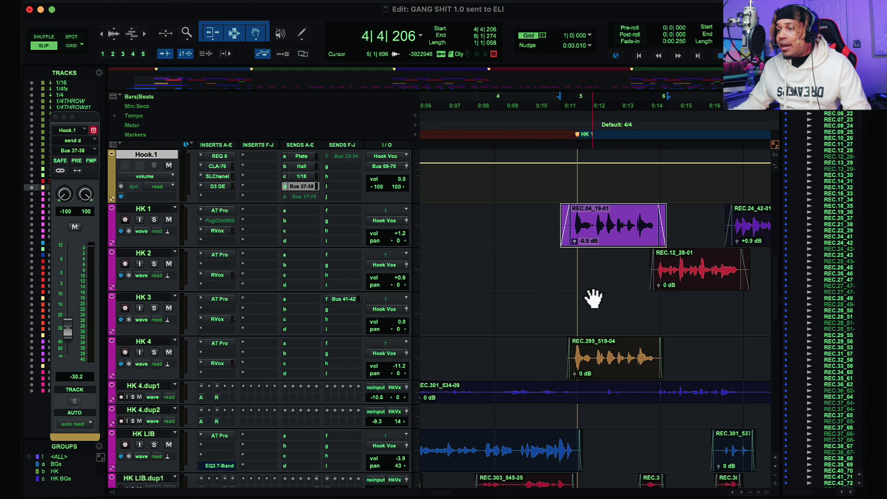
click(689, 284)
scroll(683, 279, up, 3)
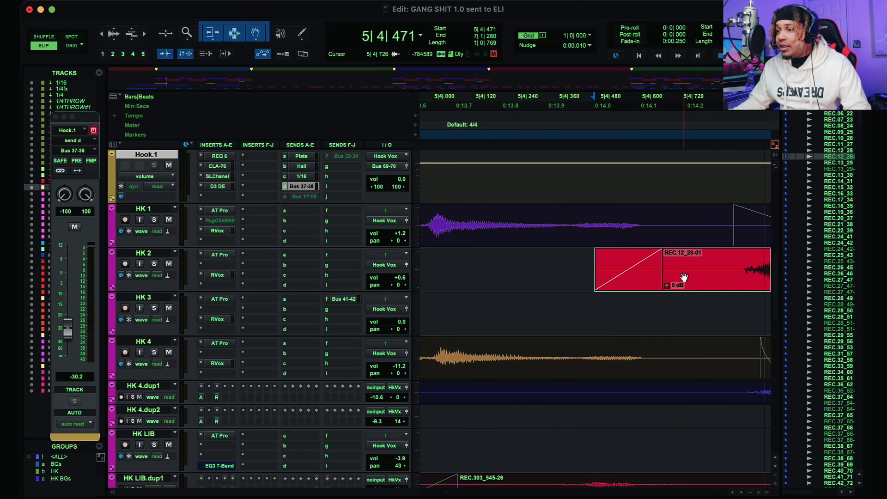
scroll(684, 278, up, 3)
scroll(685, 277, down, 3)
scroll(684, 278, right, 5)
scroll(684, 277, left, 3)
scroll(647, 273, right, 5)
scroll(600, 264, down, 2)
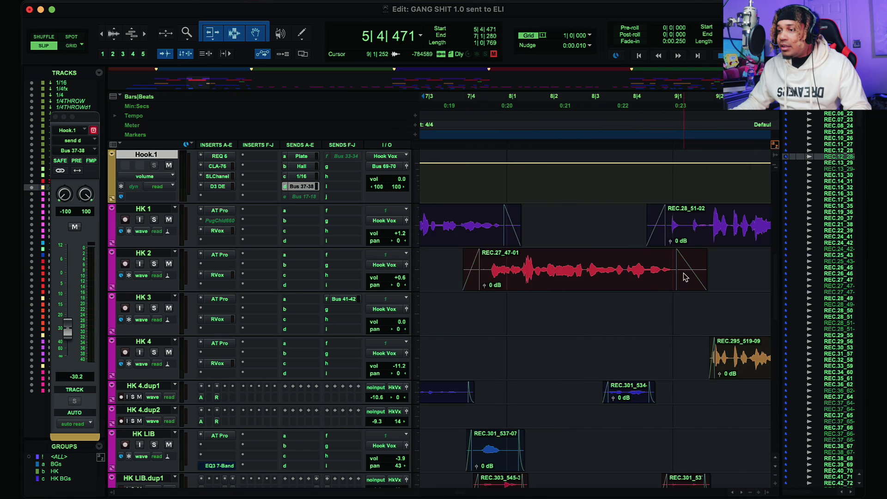
click(611, 246)
scroll(611, 246, up, 5)
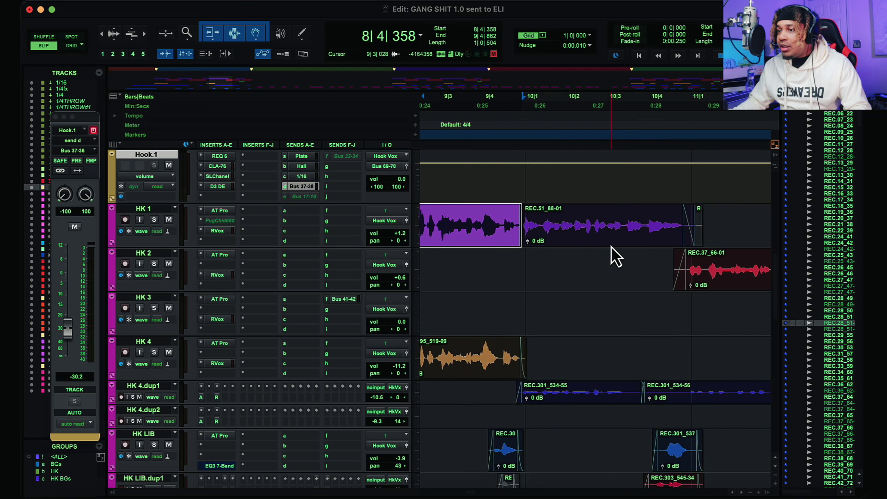
scroll(611, 252, down, 3)
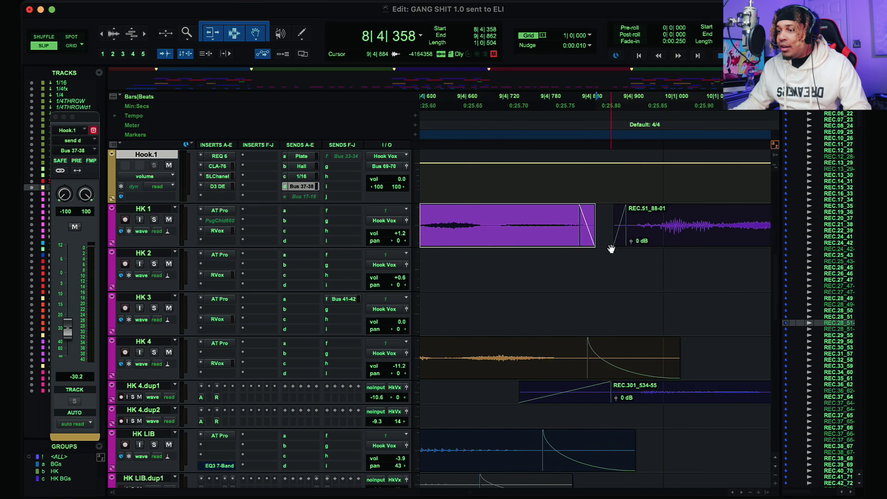
scroll(608, 247, down, 2)
scroll(600, 301, down, 3)
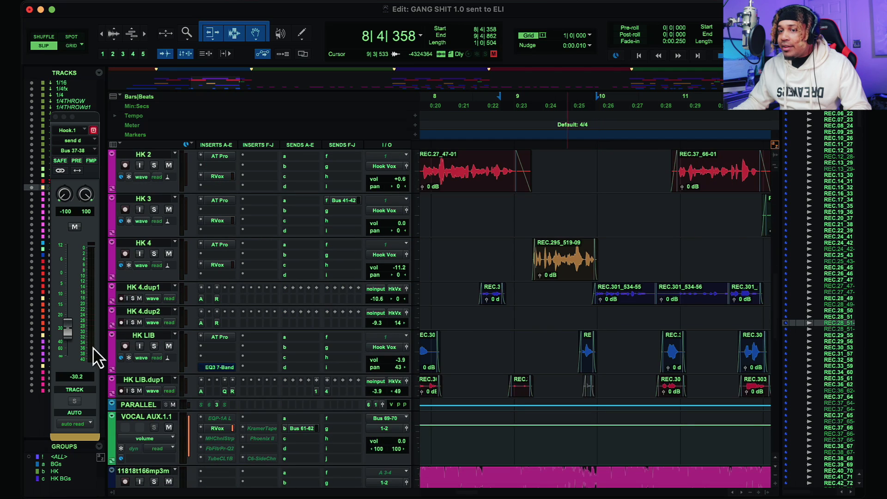
click(143, 337)
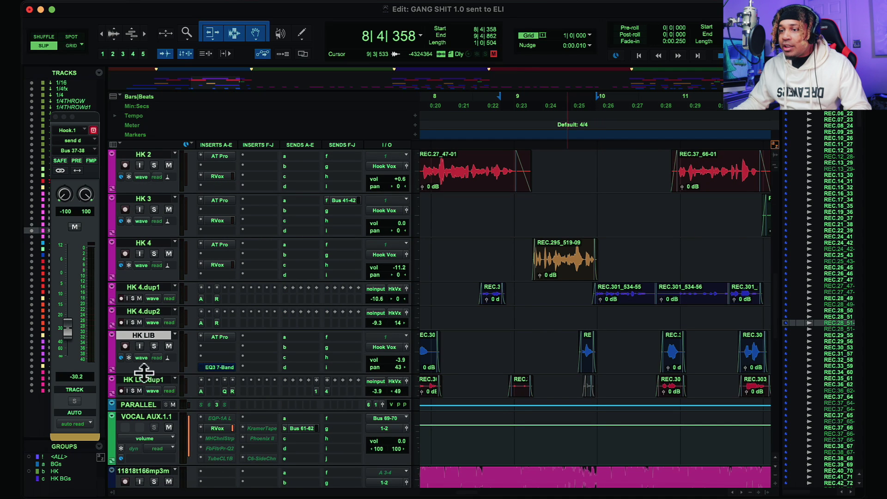
click(146, 379)
click(160, 335)
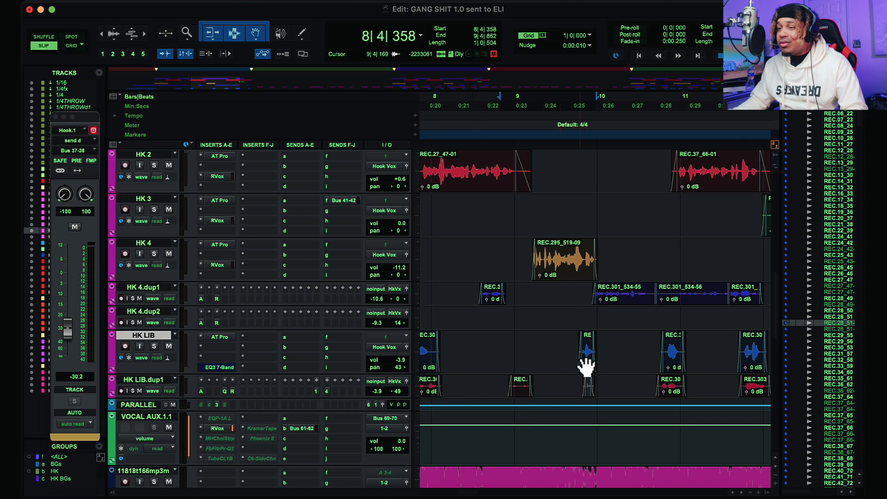
scroll(564, 317, left, 10)
Select the REC.295_519-04 clip on HK 4, then clear the selection.
scroll(564, 317, left, 3)
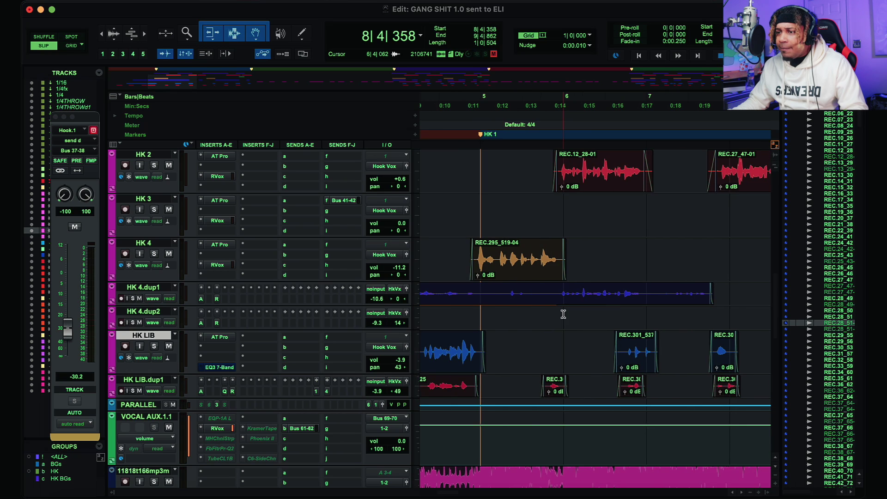
scroll(565, 317, down, 2)
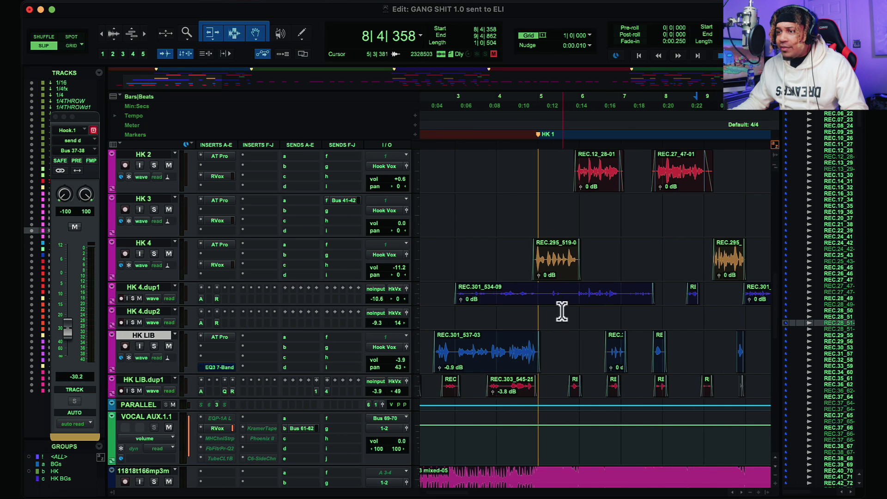
click(564, 274)
scroll(562, 270, up, 5)
scroll(562, 270, down, 2)
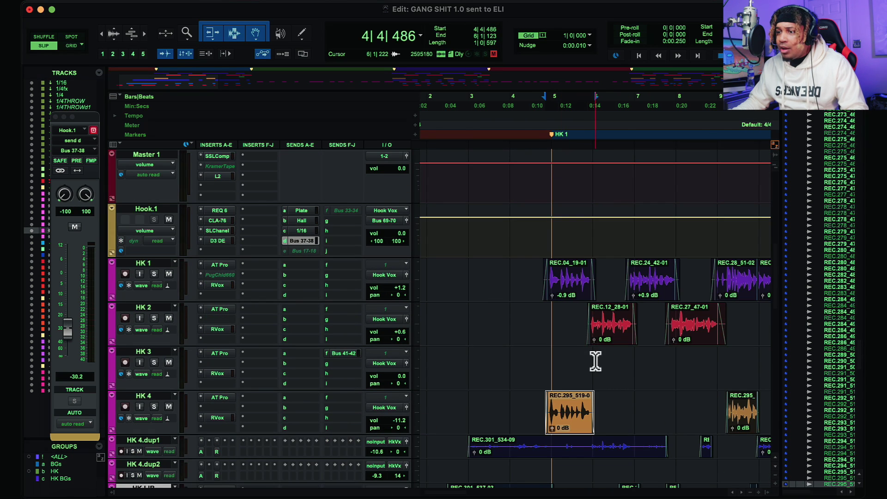
scroll(594, 324, up, 3)
scroll(595, 358, down, 3)
click(592, 325)
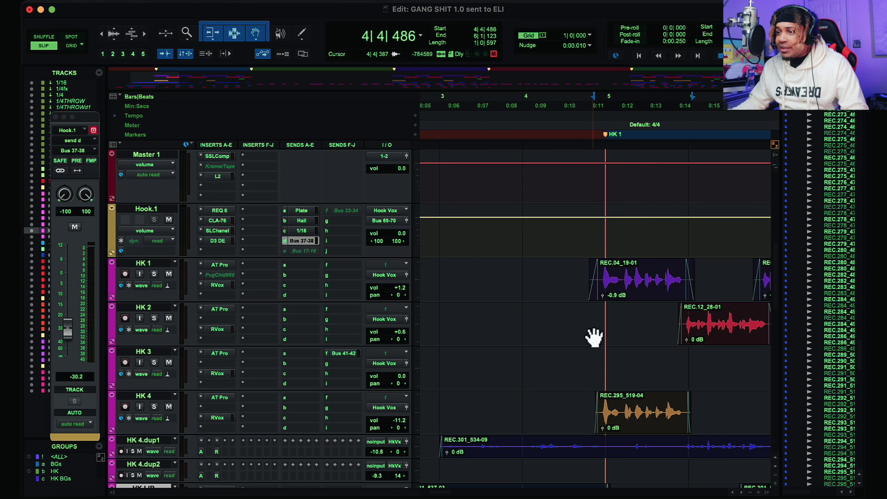
scroll(608, 333, right, 5)
scroll(609, 335, right, 3)
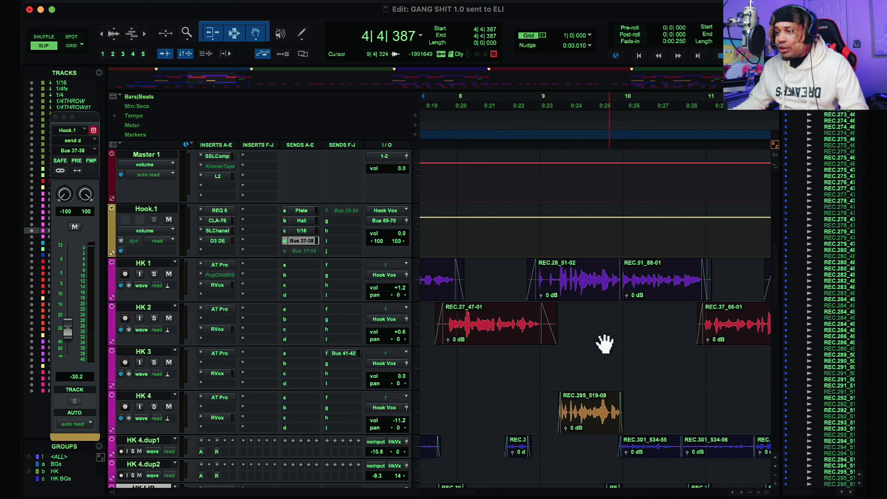
Place the edit point near bar 9 and select the first and second HK 4 clips.
click(555, 365)
scroll(554, 365, down, 1)
scroll(554, 379, down, 1)
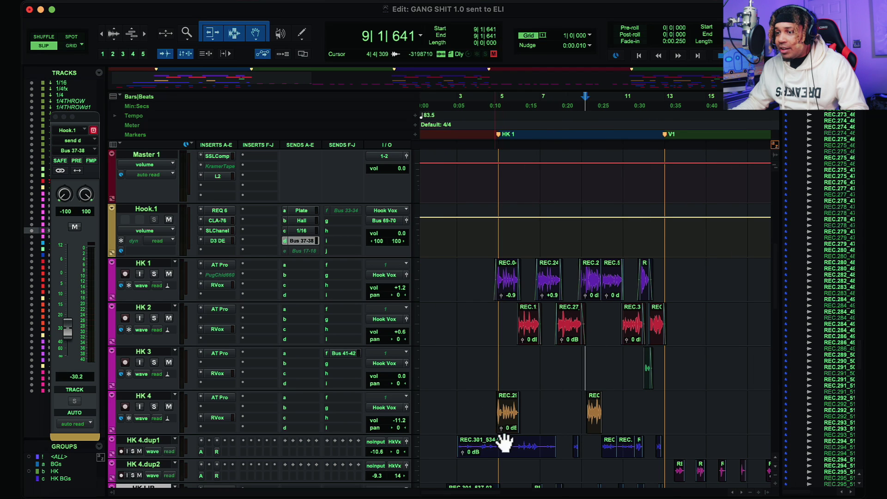
click(506, 419)
click(592, 418)
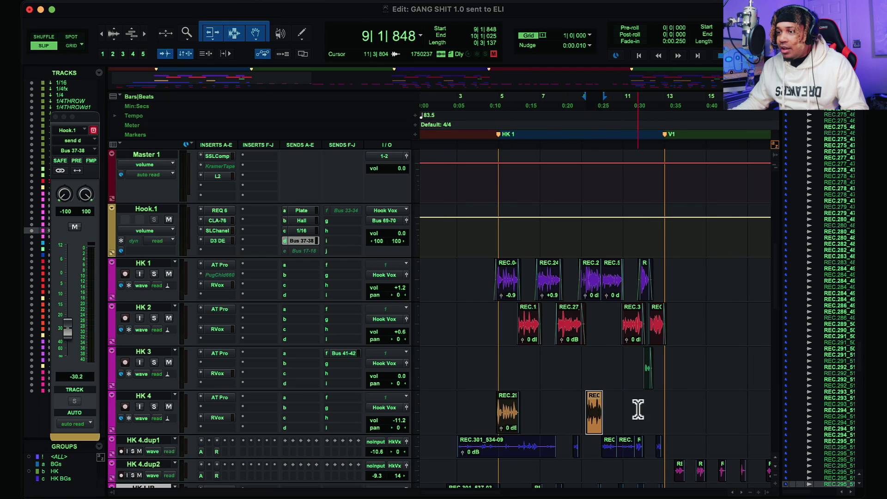
scroll(638, 405, right, 6)
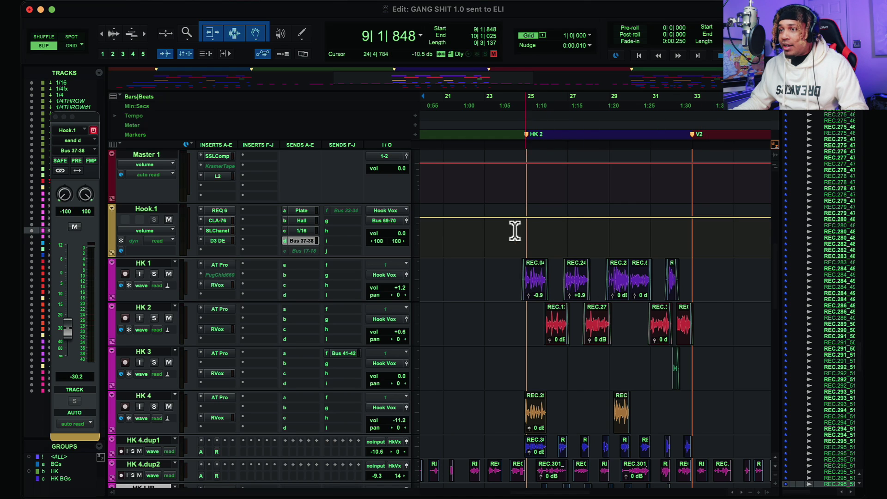
Zoom out over the whole song, then zoom in with the edit point just before HK 1's first clip.
key(super+bracketleft)
key(super+bracketleft)
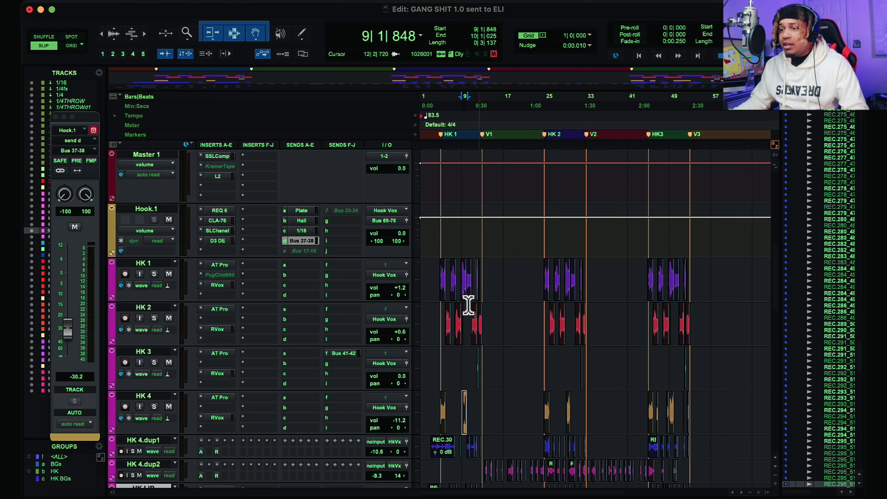
scroll(578, 293, down, 5)
key(super+bracketright)
key(super+bracketright)
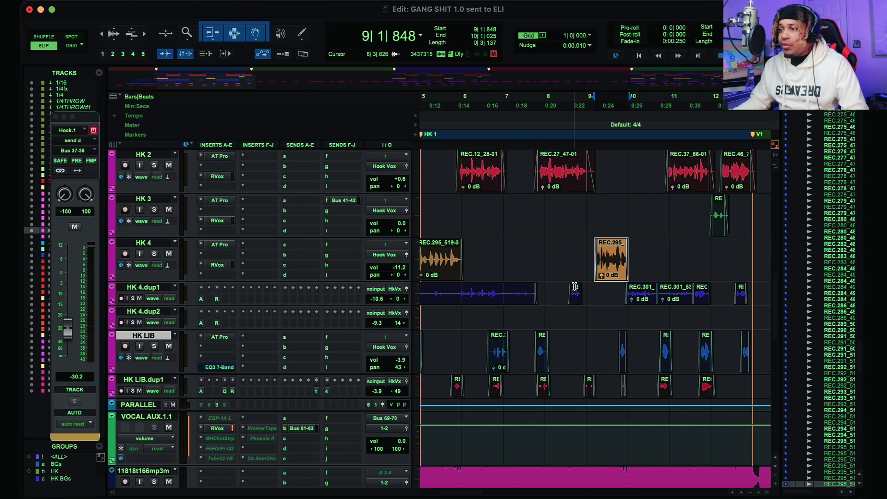
scroll(575, 286, up, 8)
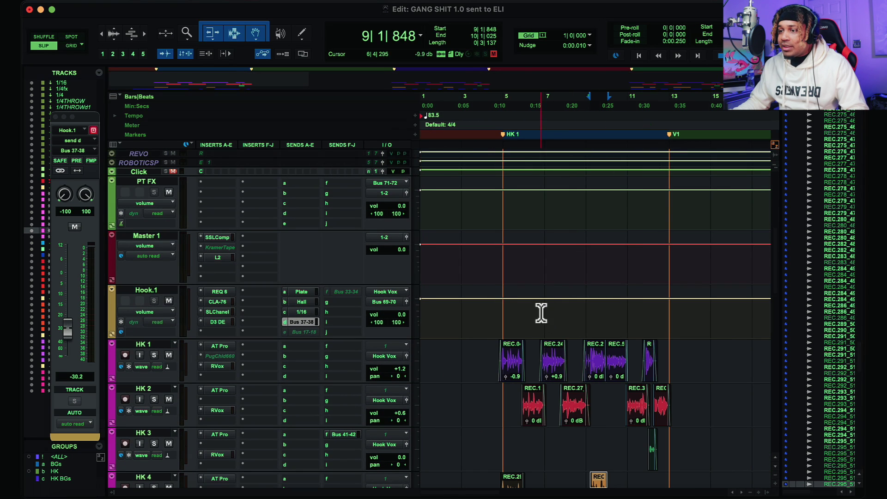
click(499, 362)
key(super+bracketright)
key(super+bracketright)
key(super+bracketright)
key(super+bracketright)
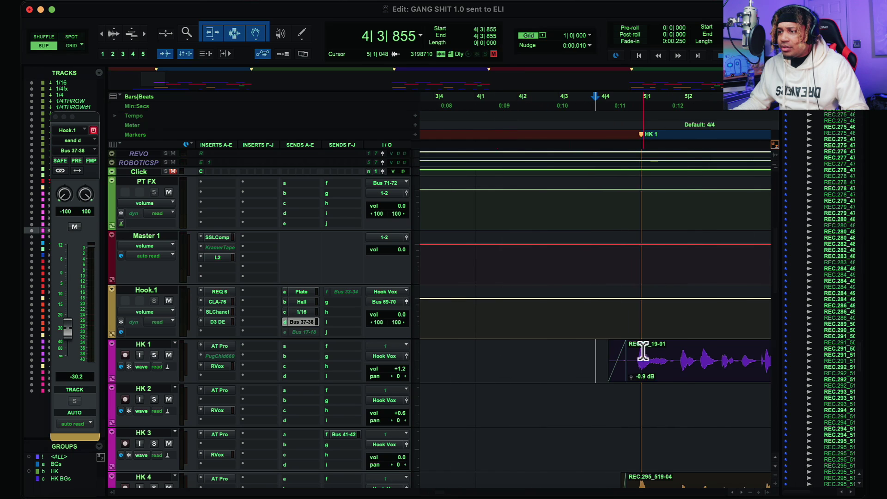
Trim the start of HK 1's first clip later and audition the result.
drag(658, 353, 664, 346)
key(space)
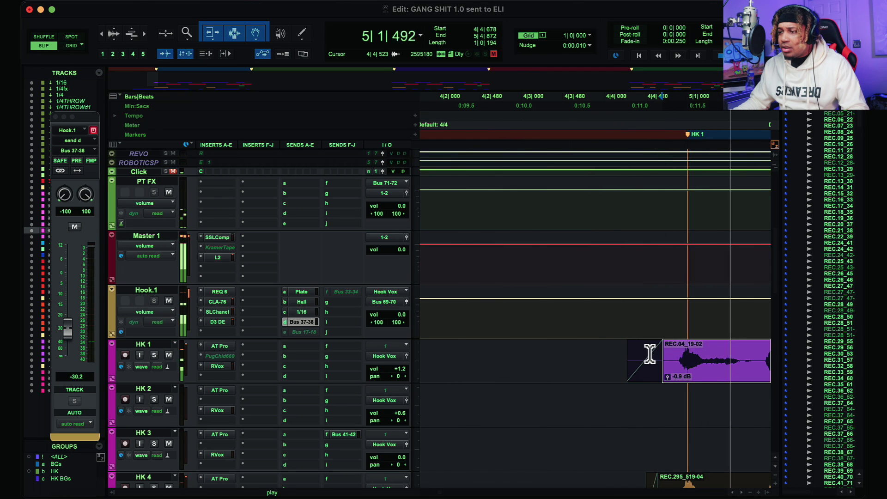
key(super+bracketleft)
key(super+bracketleft)
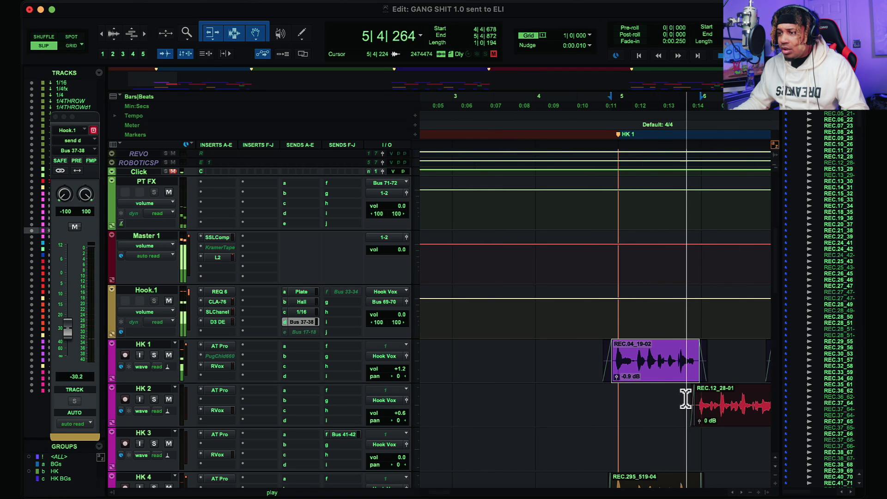
key(space)
Audition HK 2 from slightly earlier inside the clip, then select REC.24_42-01 on HK 1.
click(689, 396)
click(681, 396)
key(super+bracketright)
key(space)
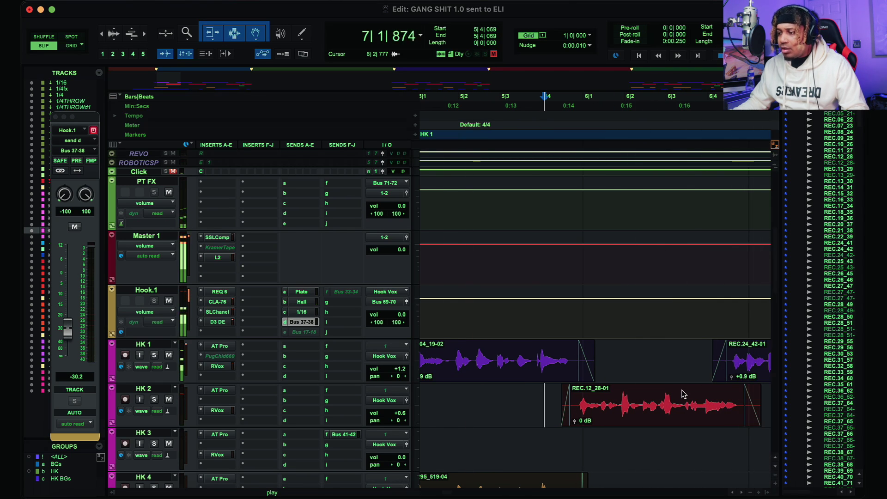
key(super+bracketleft)
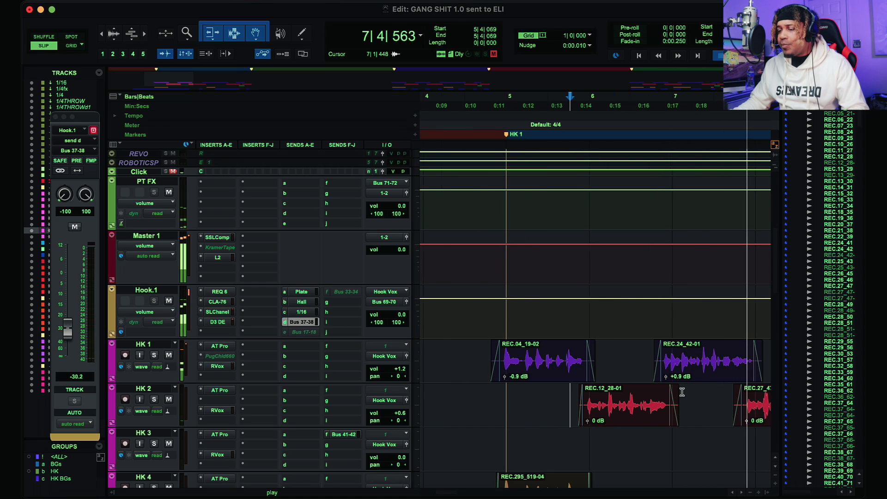
click(685, 369)
key(space)
Inspect the trimmed REC.04_19-02 clip on HK 1 and REC.12_28-01 on HK 2.
key(super+bracketleft)
click(505, 374)
key(super+bracketright)
scroll(599, 376, right, 3)
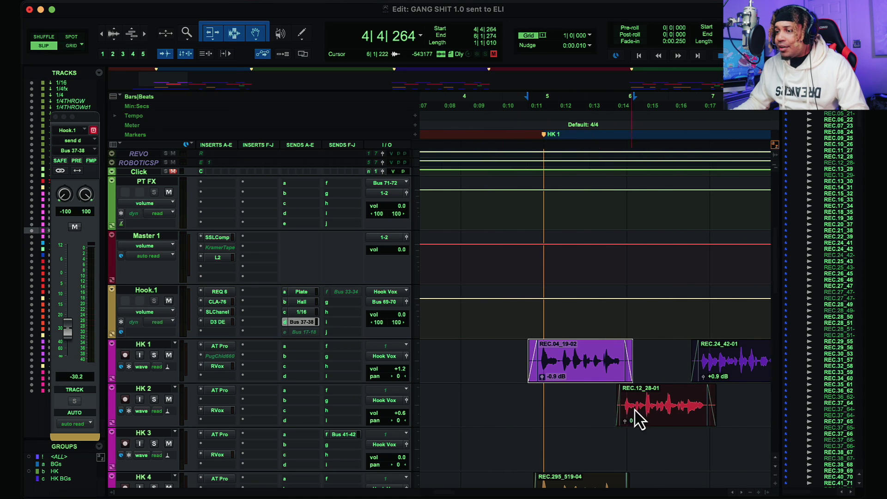
click(643, 419)
scroll(601, 406, right, 5)
Select REC.24_42-01 on HK 1 and REC.27_47-01 on HK 2, zooming around them.
click(515, 376)
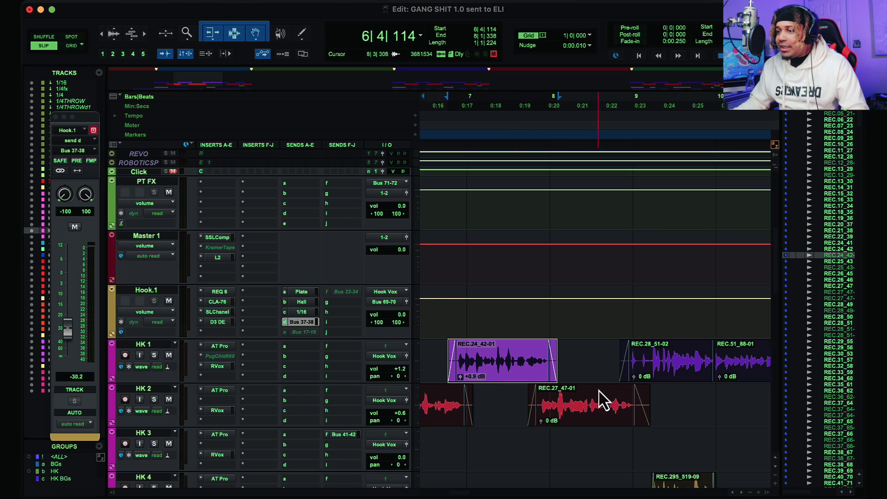
click(603, 411)
scroll(603, 410, right, 3)
key(super+bracketleft)
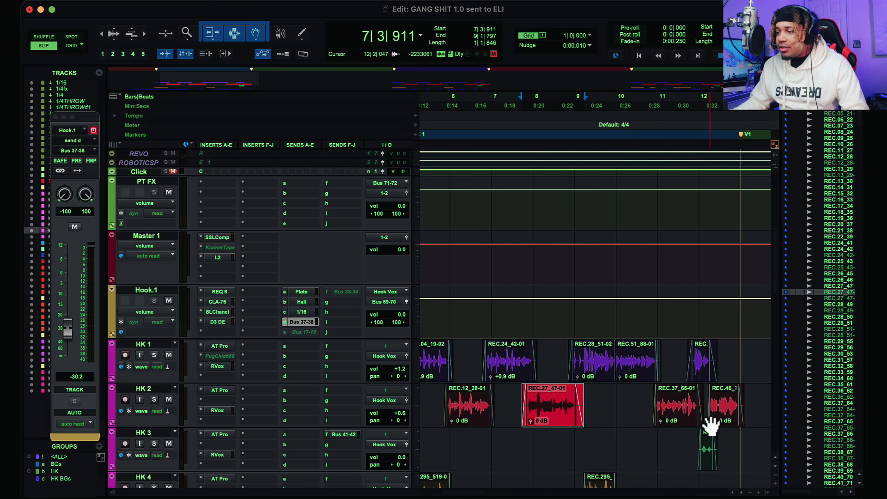
scroll(707, 408, left, 2)
scroll(670, 398, down, 5)
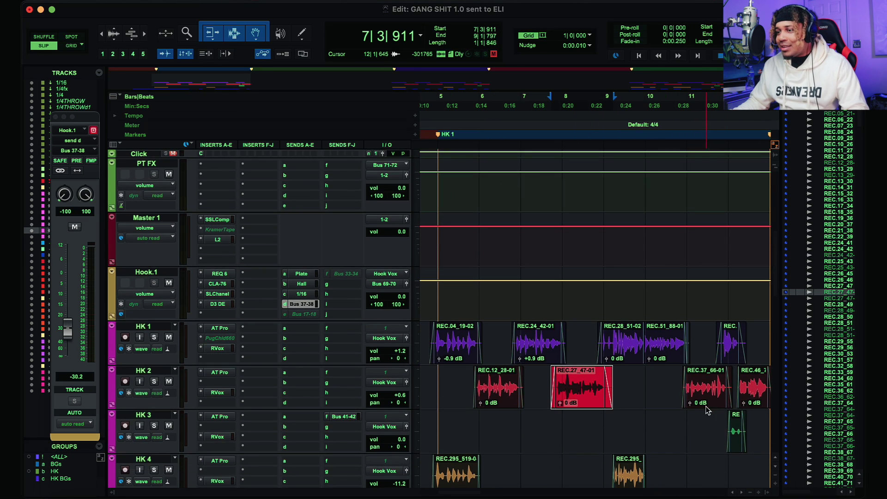
key(super+bracketright)
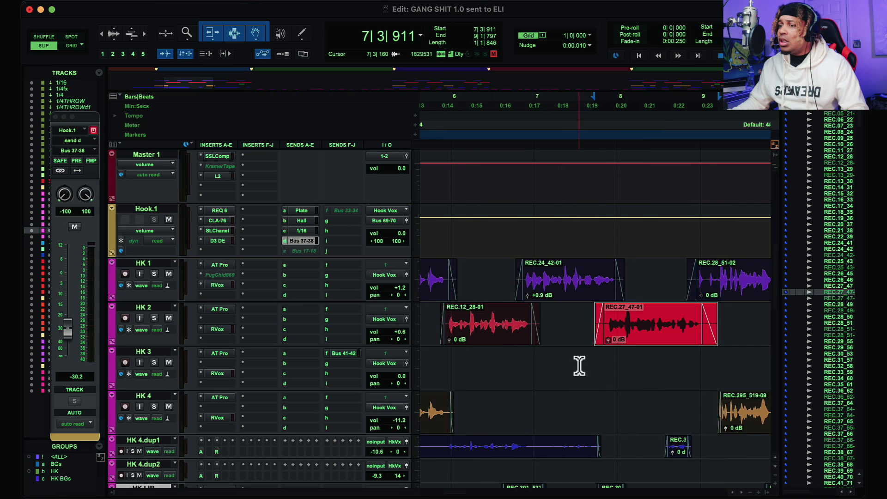
key(super+bracketleft)
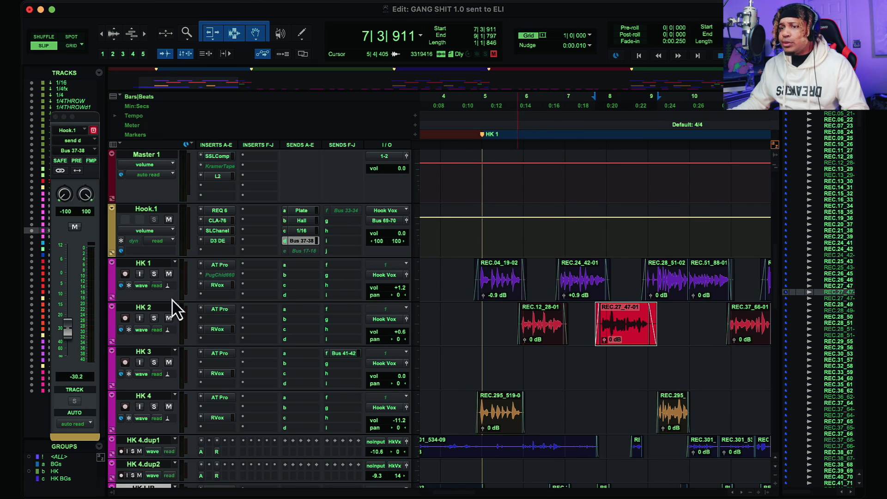
Open HK 1's RVox plugin and scroll down to the lead vocal tracks.
click(216, 285)
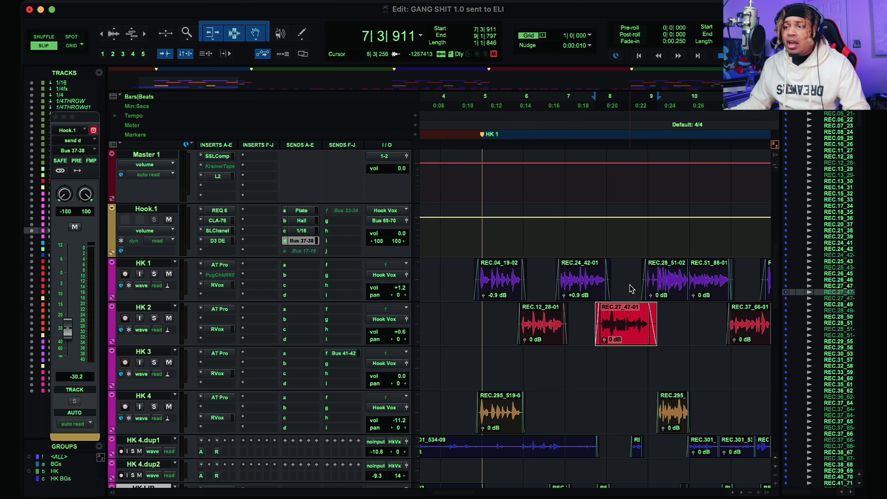
scroll(648, 288, down, 2)
scroll(649, 289, down, 10)
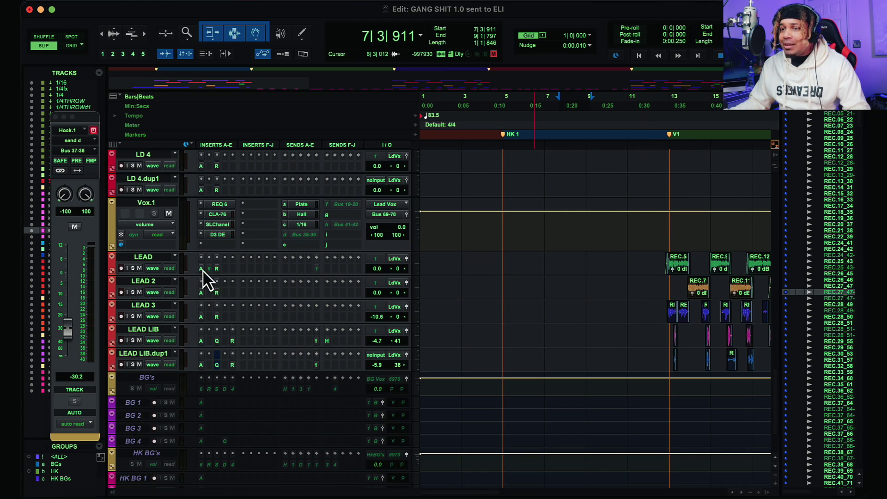
click(274, 258)
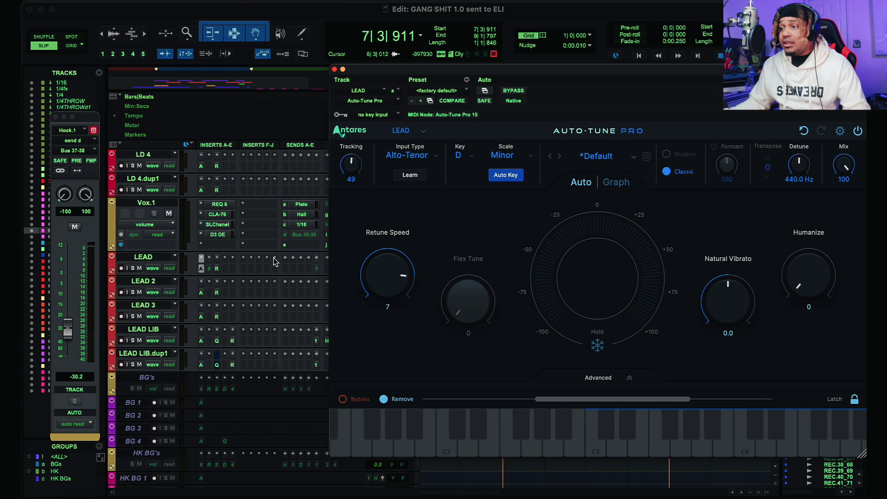
click(335, 69)
click(218, 277)
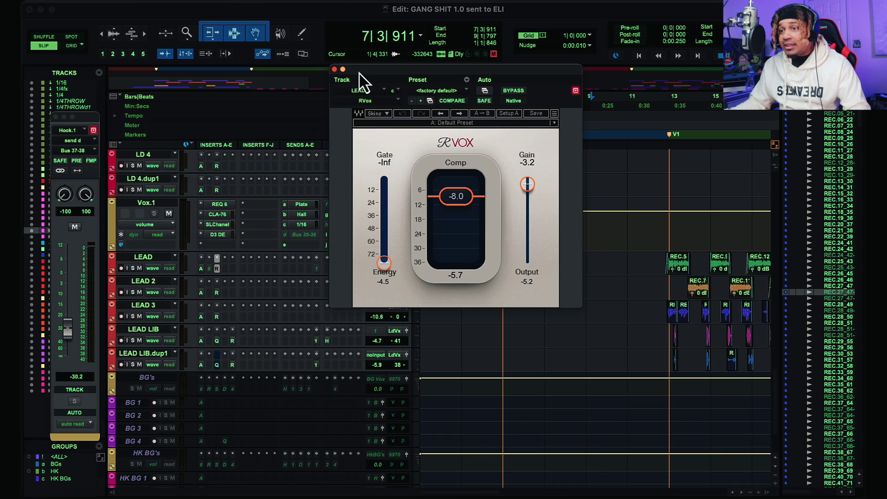
click(334, 69)
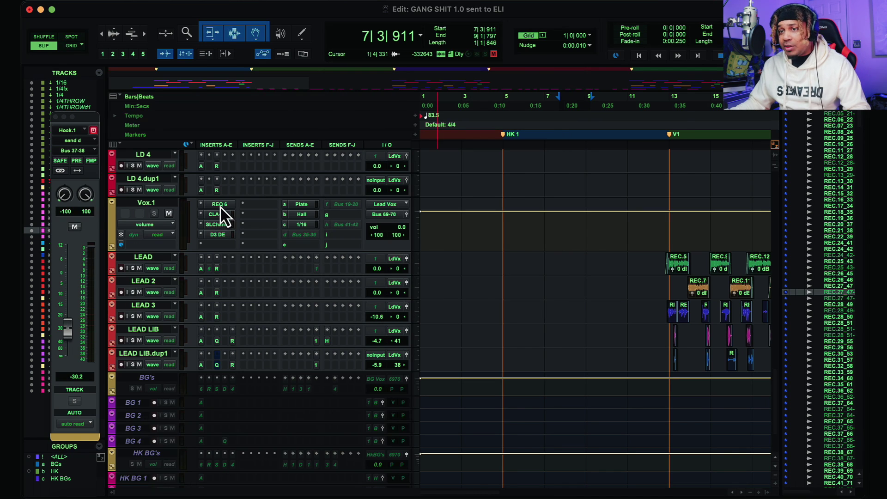
click(220, 205)
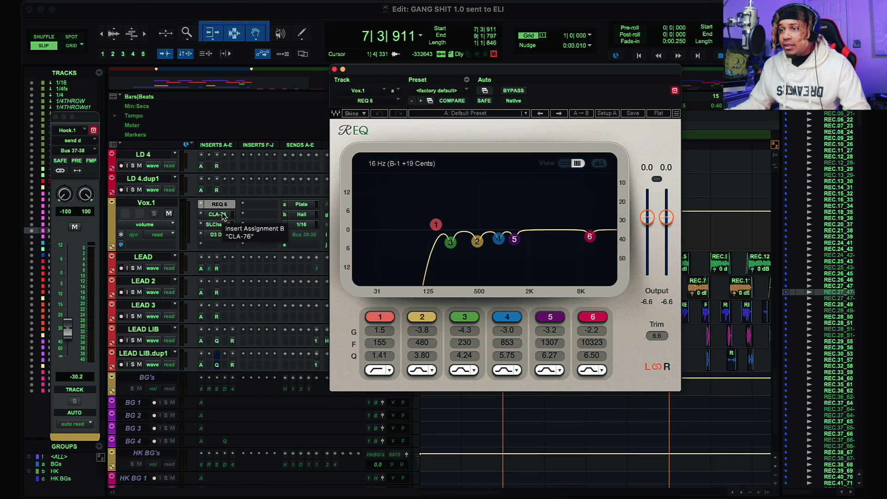
click(223, 215)
click(225, 226)
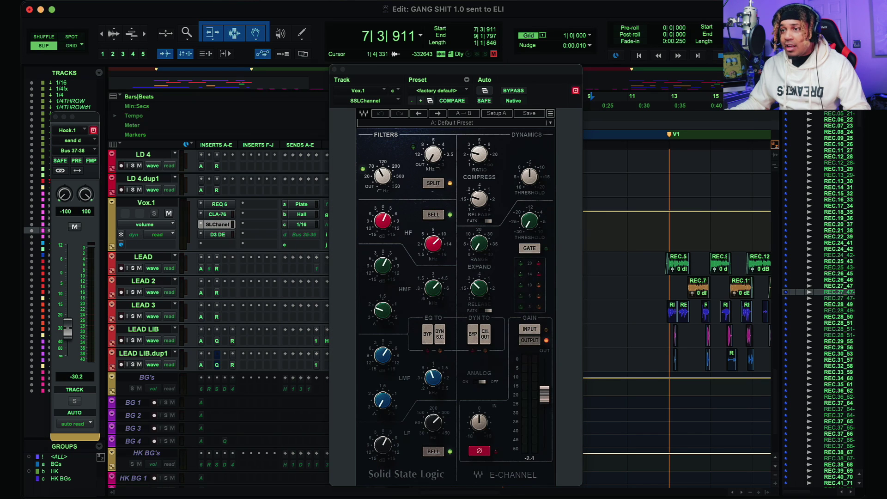
click(226, 235)
click(226, 225)
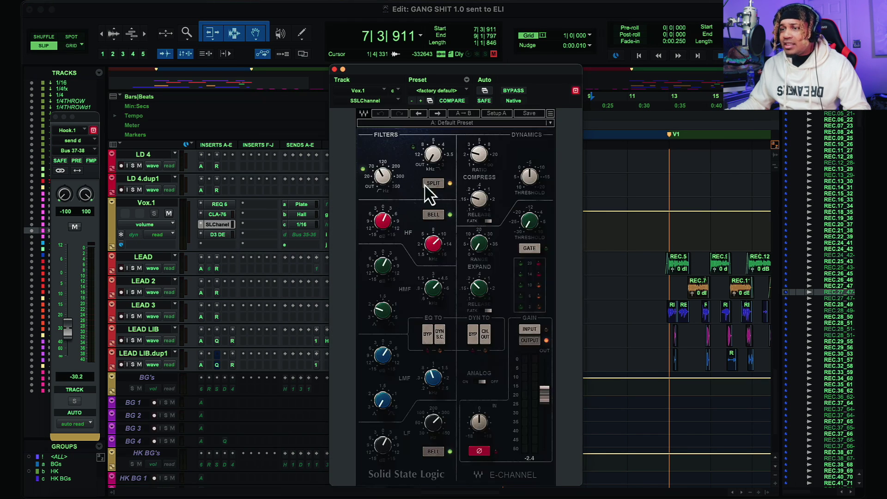
Close the SSL plugin window and set the insertion point on LEAD near bar 12.
click(334, 69)
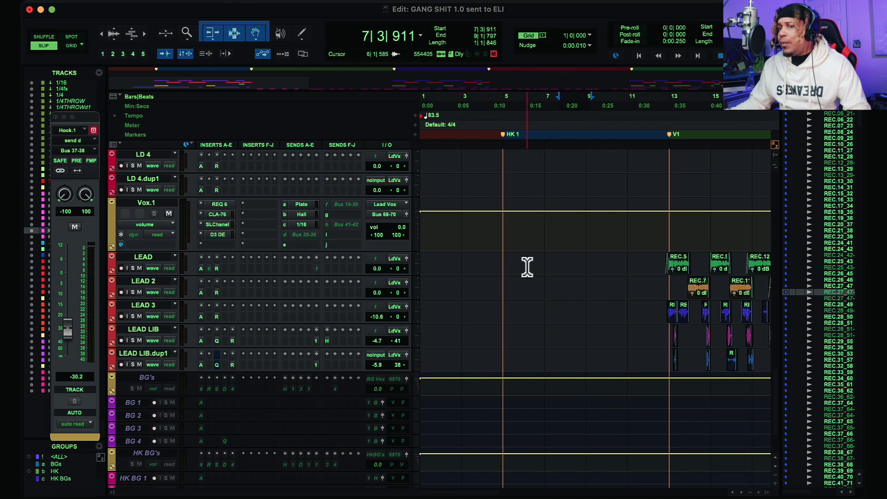
click(653, 262)
key(super+bracketright)
key(super+bracketright)
key(super+bracketright)
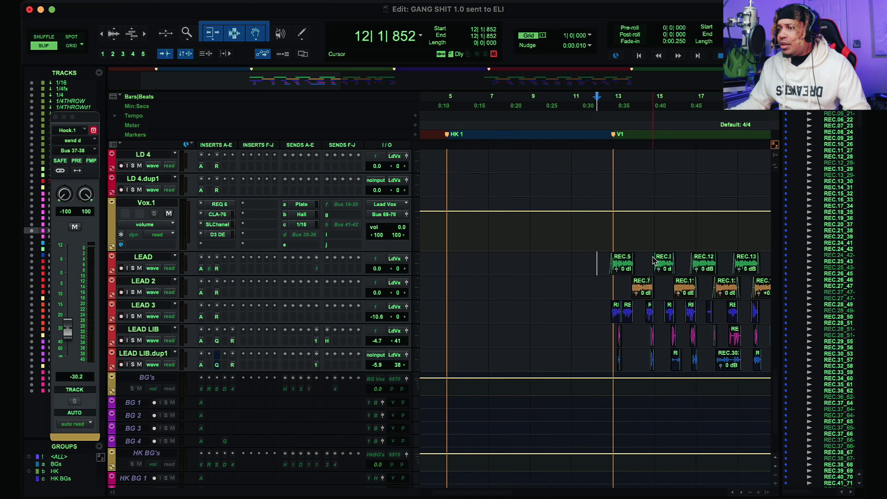
key(super+bracketleft)
key(super+bracketleft)
key(super+bracketleft)
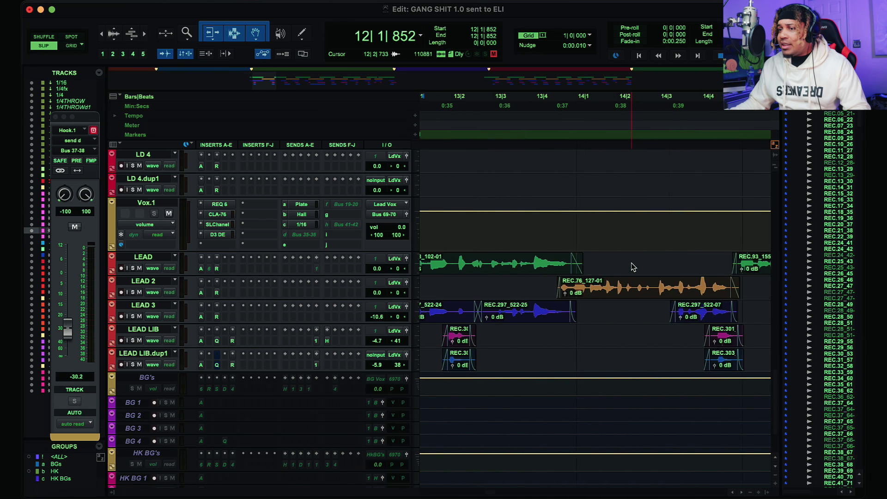
Select REC.58_102-01 on LEAD and step through the LEAD 3 clips, showing bars 12–18.
click(530, 267)
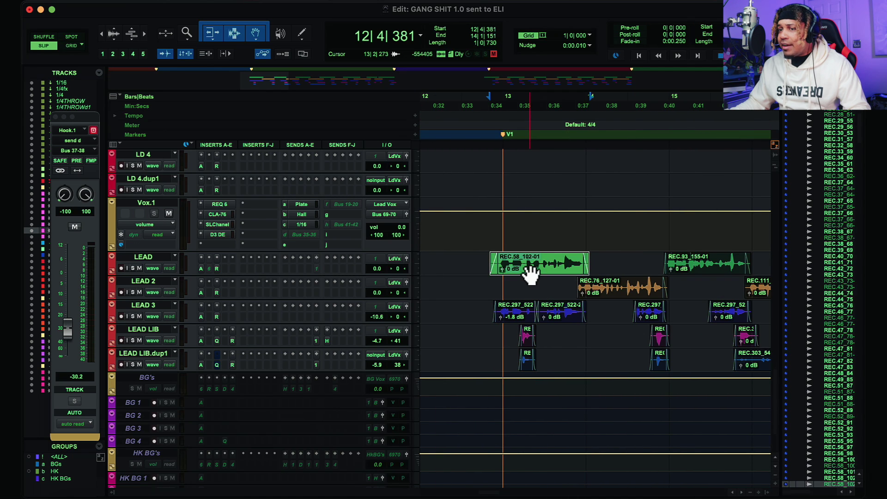
click(532, 311)
click(566, 318)
click(649, 320)
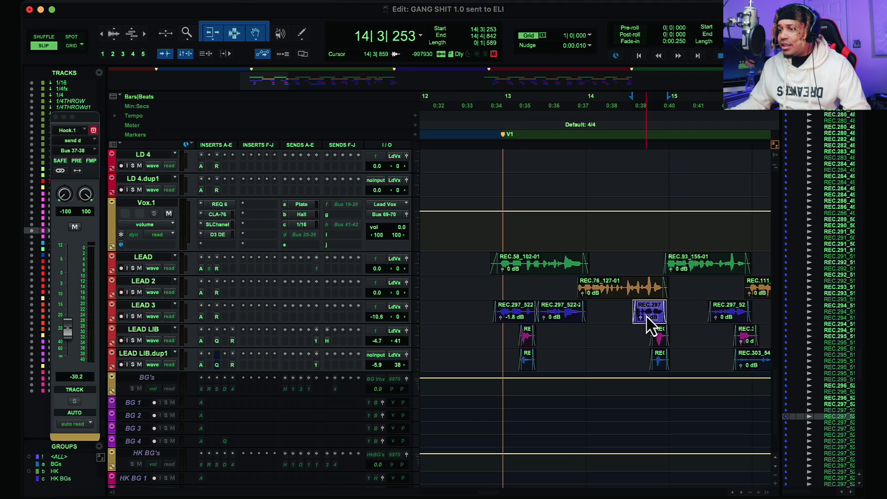
click(722, 315)
scroll(712, 324, right, 3)
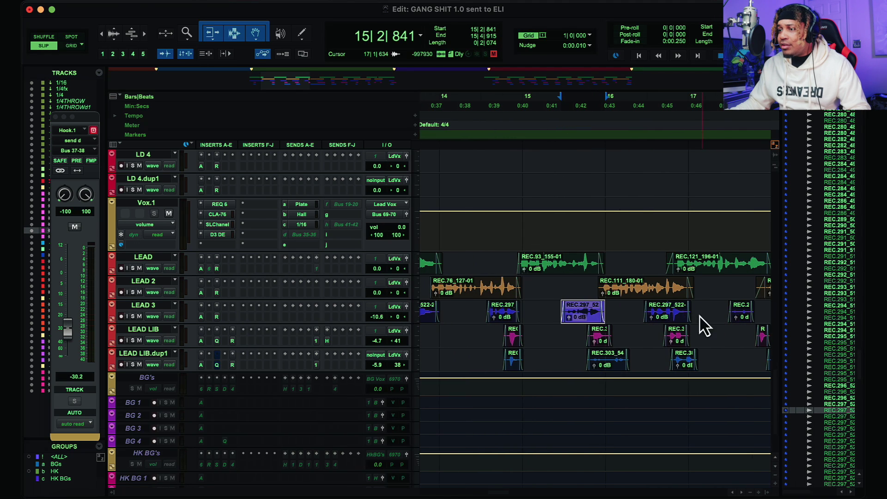
click(675, 316)
scroll(737, 323, down, 1)
key(super+bracketleft)
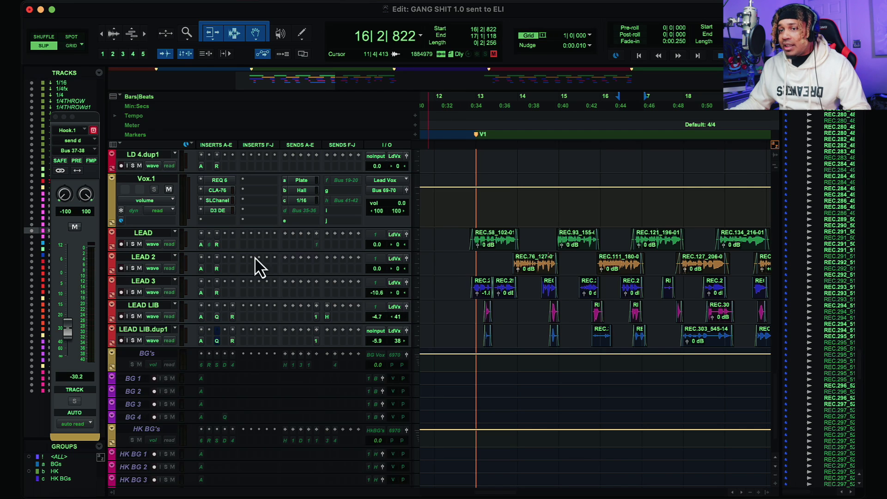
Mute LEAD 2 and audition the vocals from 12|3|589.
click(140, 268)
click(461, 254)
key(space)
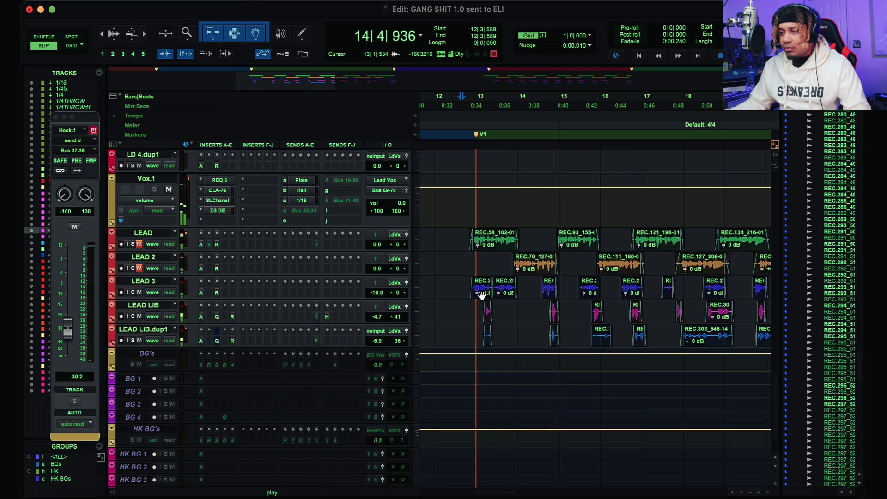
key(space)
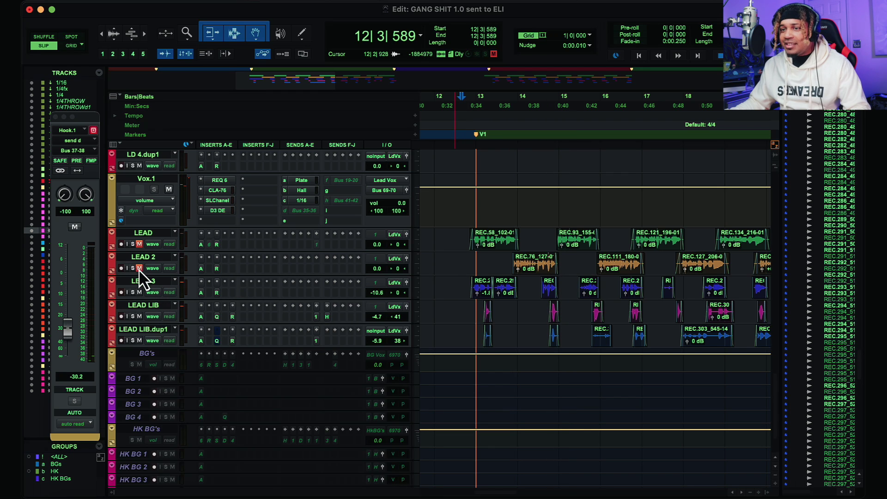
scroll(464, 328, up, 2)
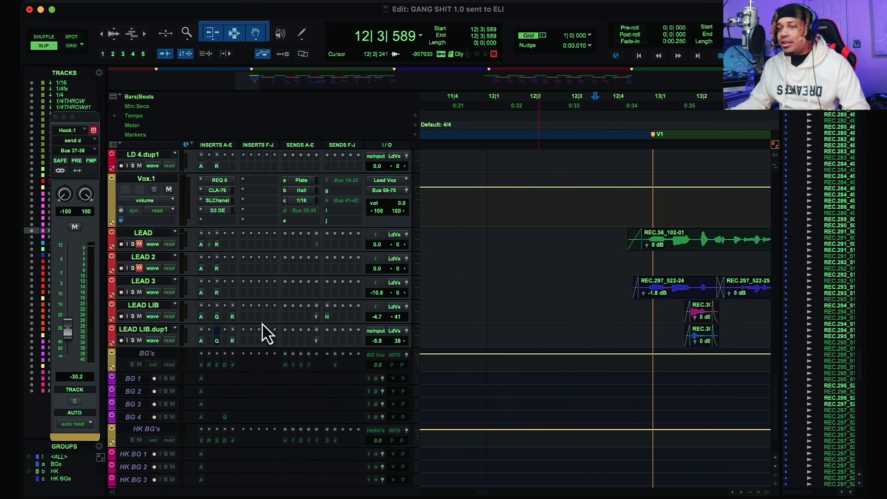
Enlarge the LEAD LIB track and check its EQ3 7-Band settings.
drag(261, 324, 257, 345)
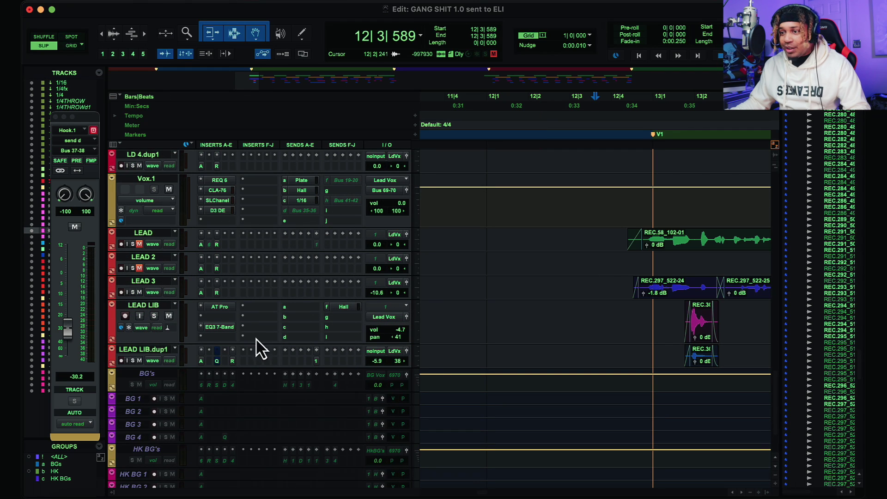
click(221, 328)
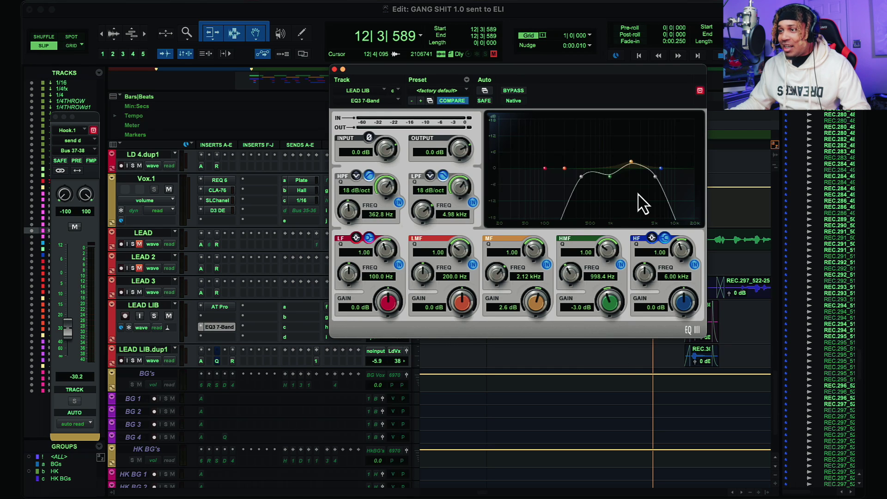
click(334, 70)
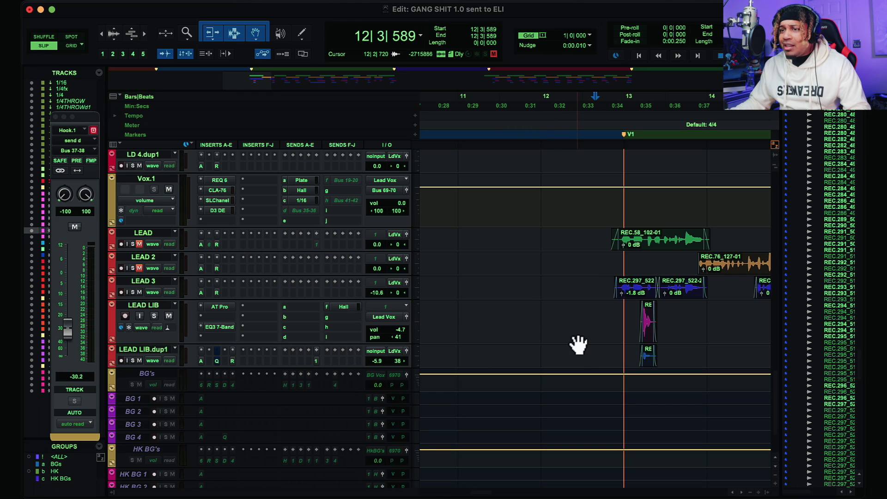
Scroll down to the FX returns: 1/16, 1/4fx, SPRING, CATH, Doubler, HALL and Plate.
scroll(578, 337, right, 5)
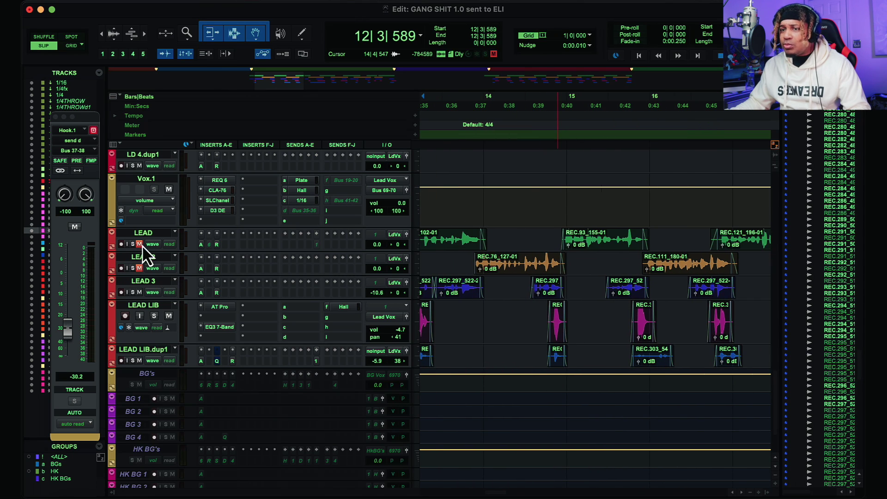
scroll(611, 338, down, 6)
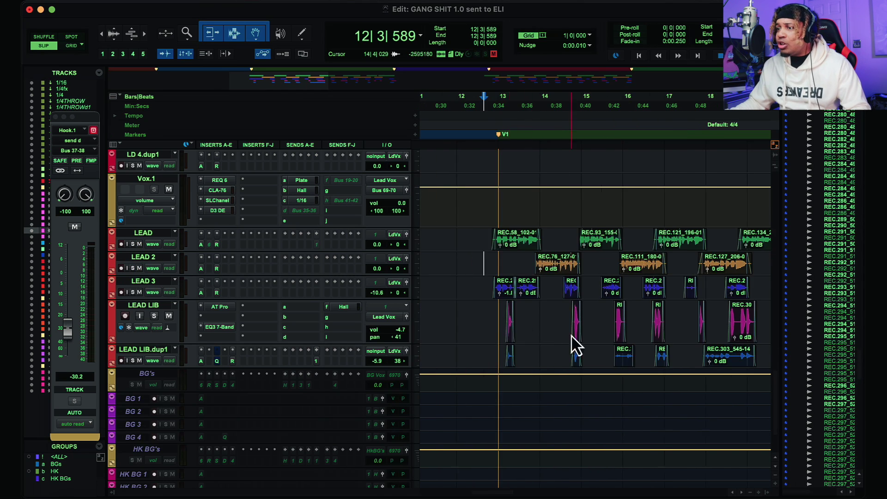
scroll(629, 342, right, 10)
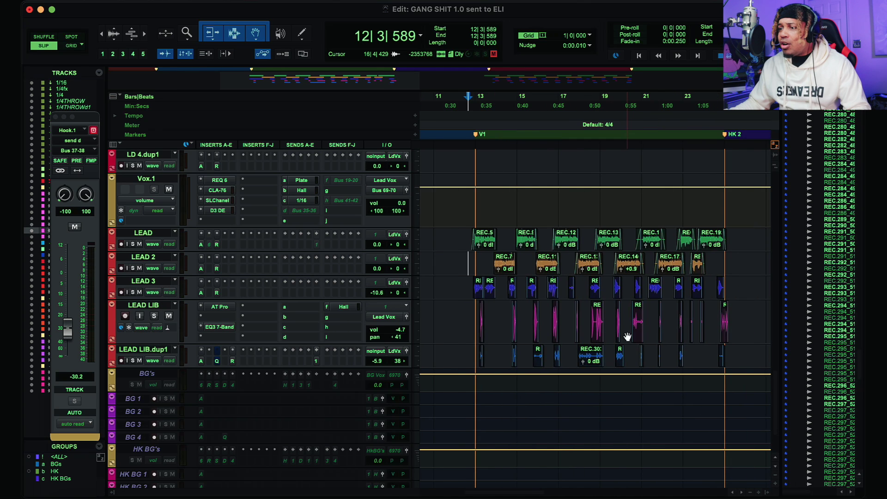
scroll(640, 332, up, 10)
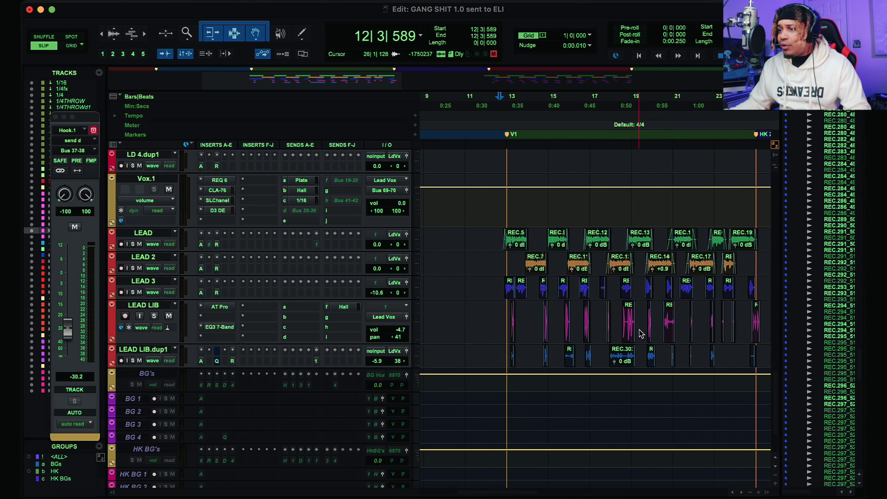
scroll(640, 333, down, 3)
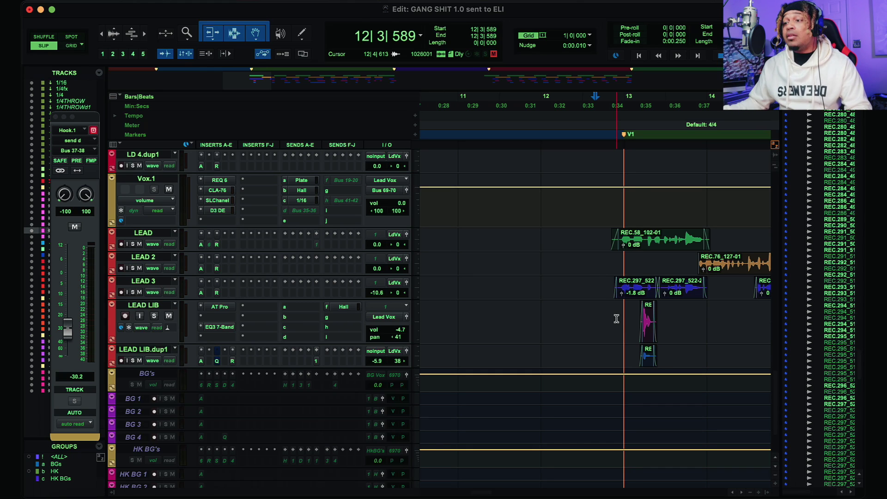
scroll(617, 319, down, 3)
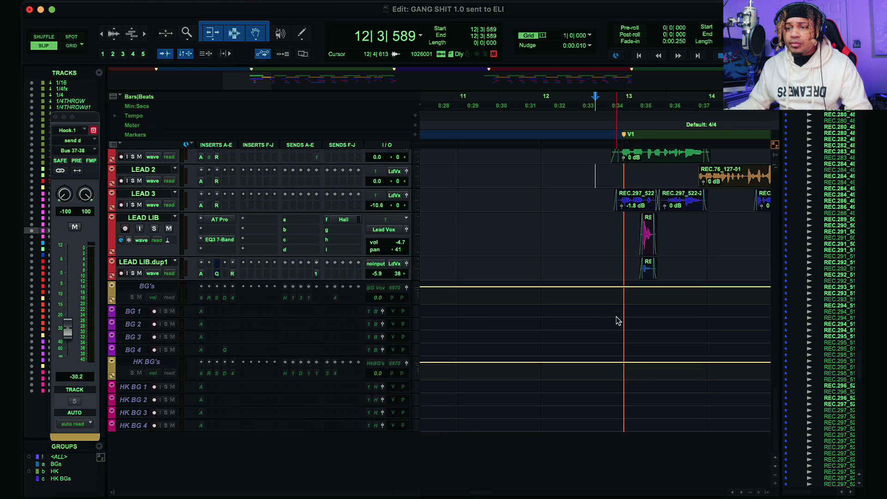
scroll(618, 320, up, 5)
scroll(616, 319, up, 3)
scroll(617, 319, down, 3)
scroll(617, 320, up, 8)
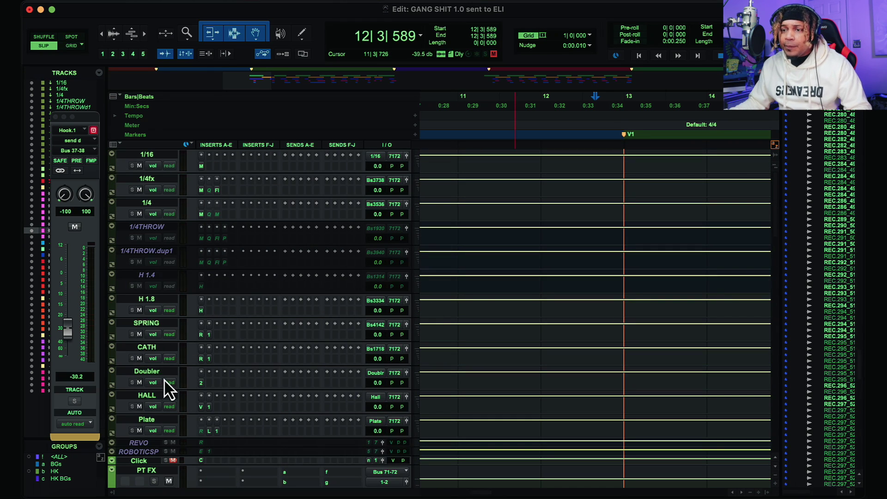
View H 1.8's H-Delay, SPRING's RVerb, then CATH's Cathedral RVerb (Church, Time 3.69).
click(201, 312)
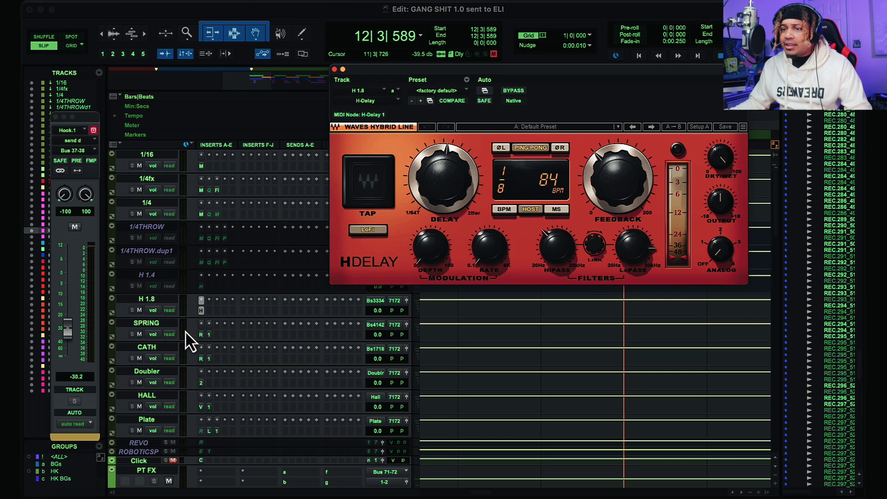
click(201, 334)
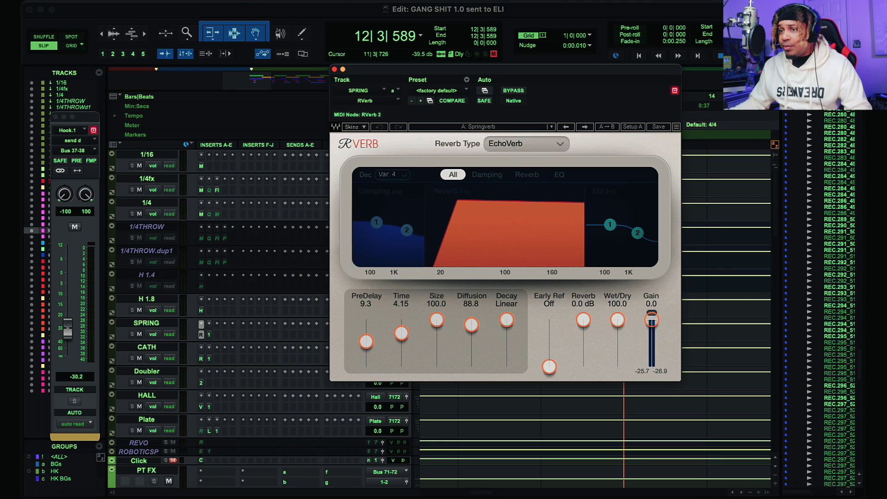
click(202, 359)
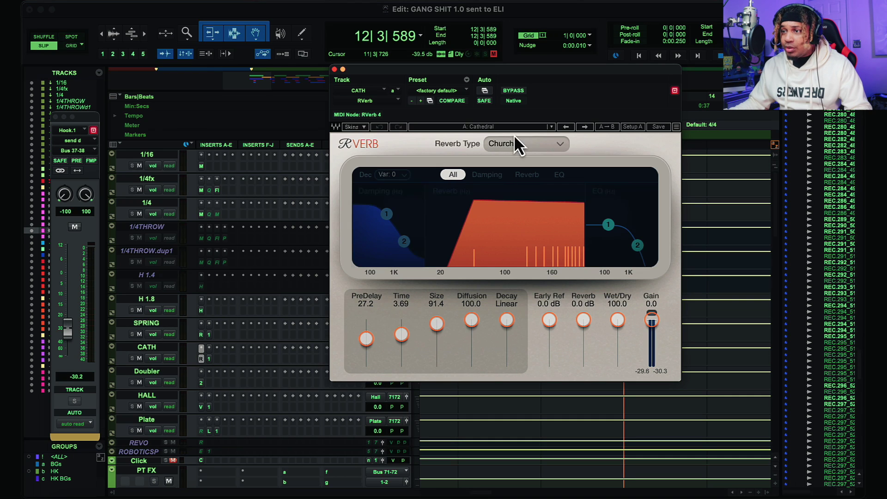
Inspect the Doubler, ValhallaVintageVerb on HALL and Little Plate on Plate, then close.
click(201, 383)
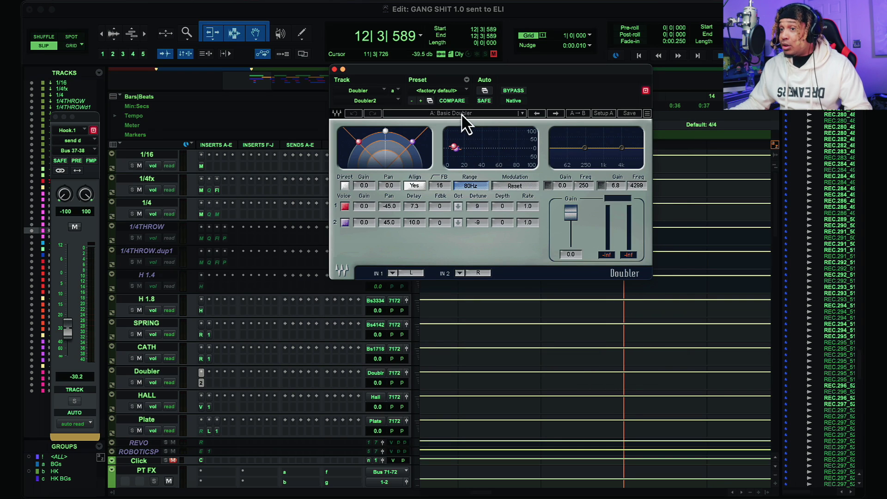
click(202, 406)
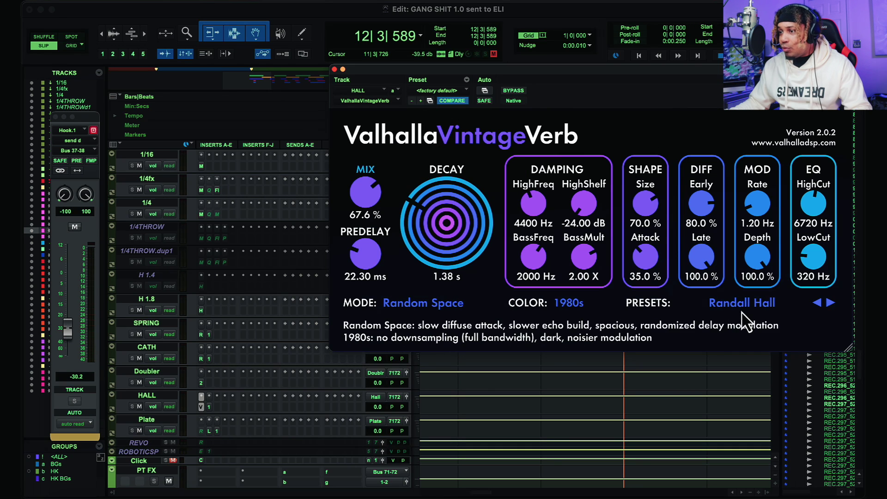
click(209, 432)
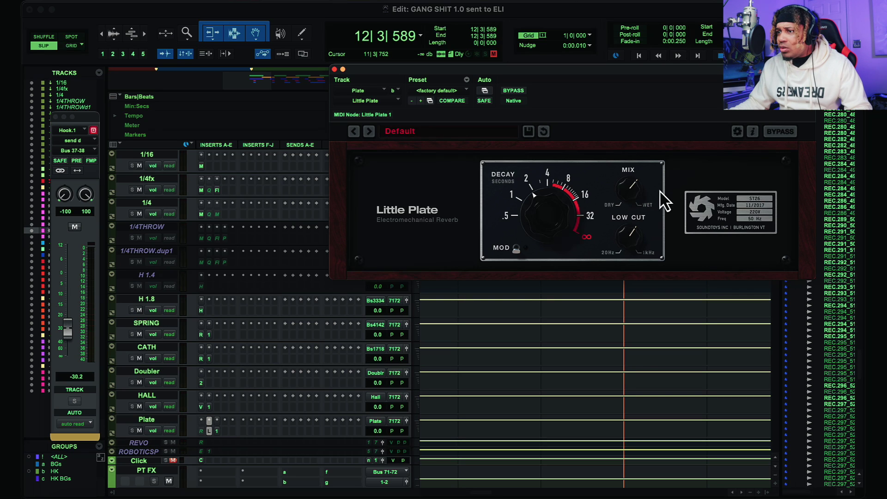
click(335, 69)
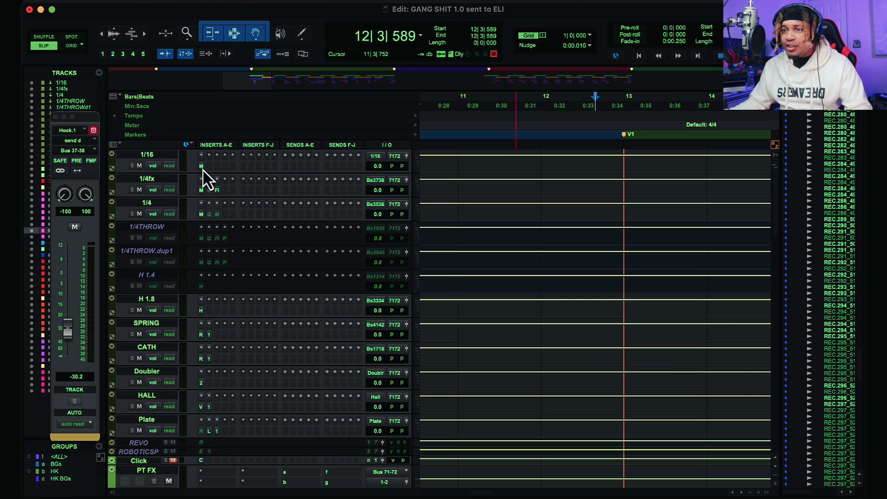
Scroll to the lead vocal tracks and zoom out to show more bars.
scroll(555, 305, down, 10)
key(r)
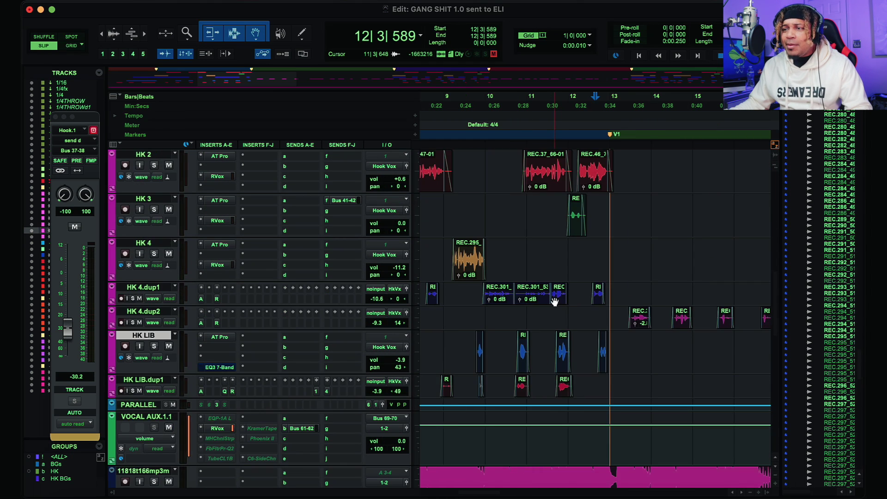
scroll(555, 302, down, 15)
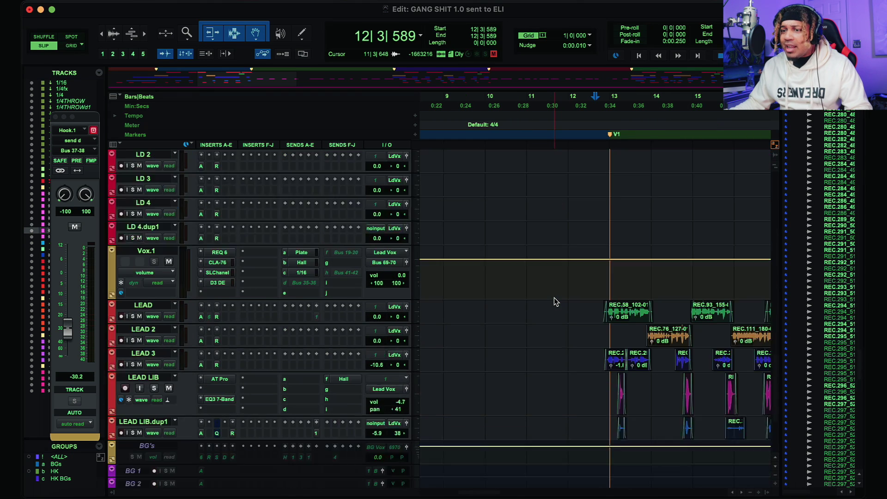
scroll(599, 324, right, 10)
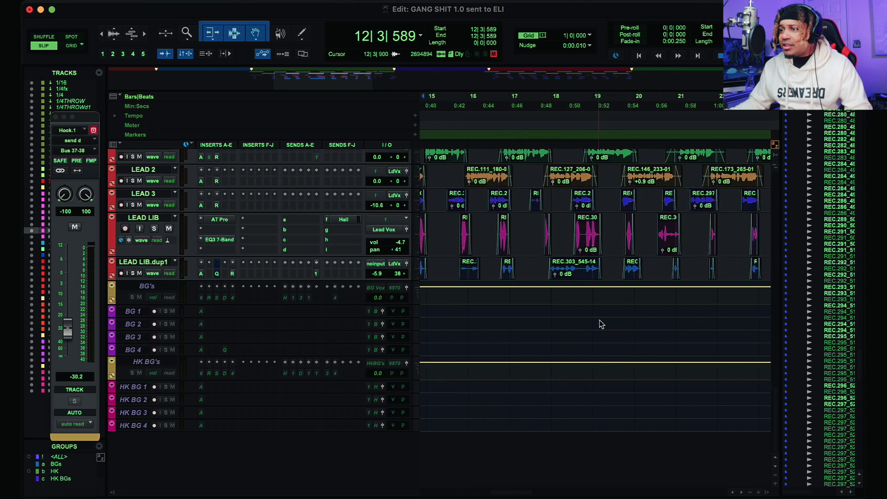
scroll(597, 320, up, 5)
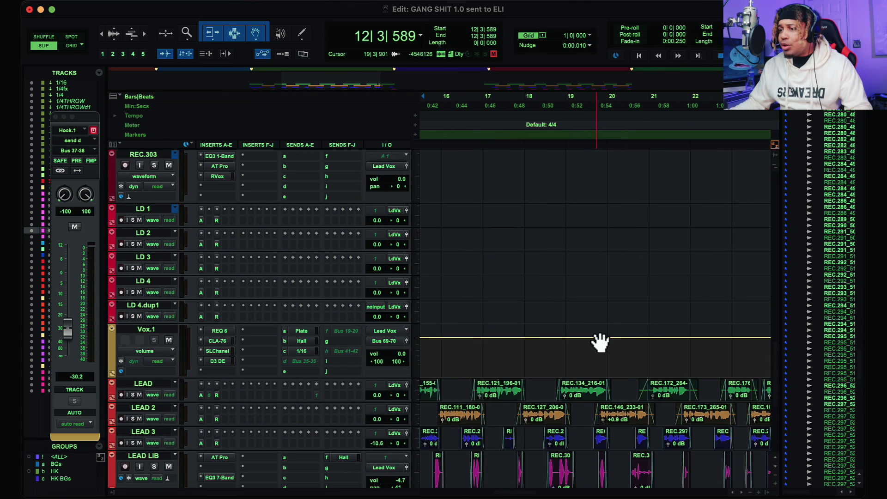
scroll(646, 388, down, 1)
scroll(643, 386, up, 6)
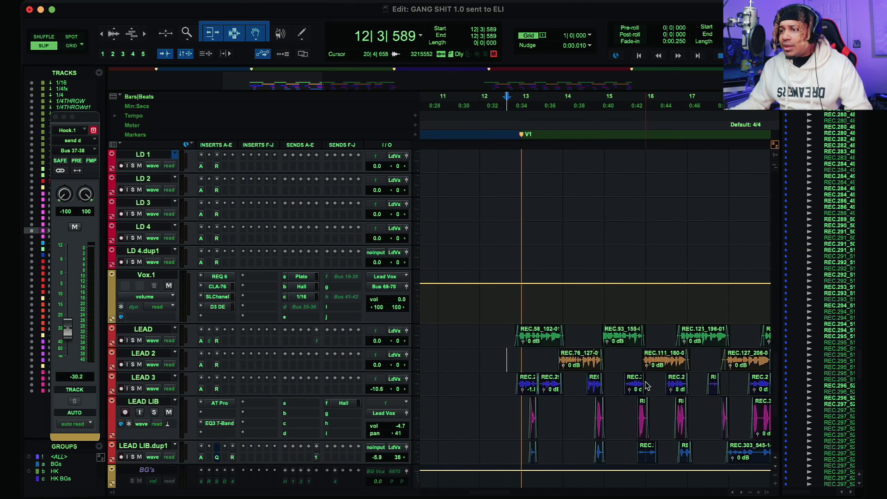
scroll(634, 386, up, 4)
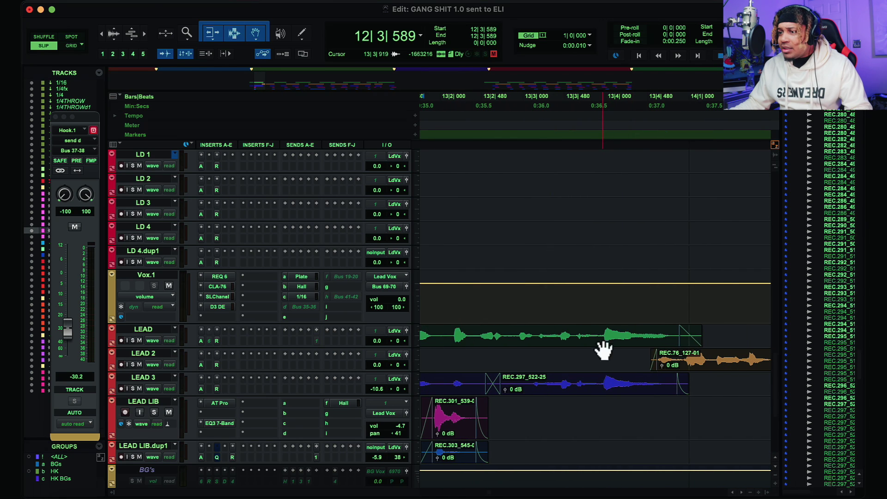
Select the green LEAD clip, REC.76_127-01 on LEAD 2 and REC.93_155-01 on LEAD.
click(607, 345)
scroll(610, 355, down, 5)
scroll(610, 356, down, 1)
click(548, 344)
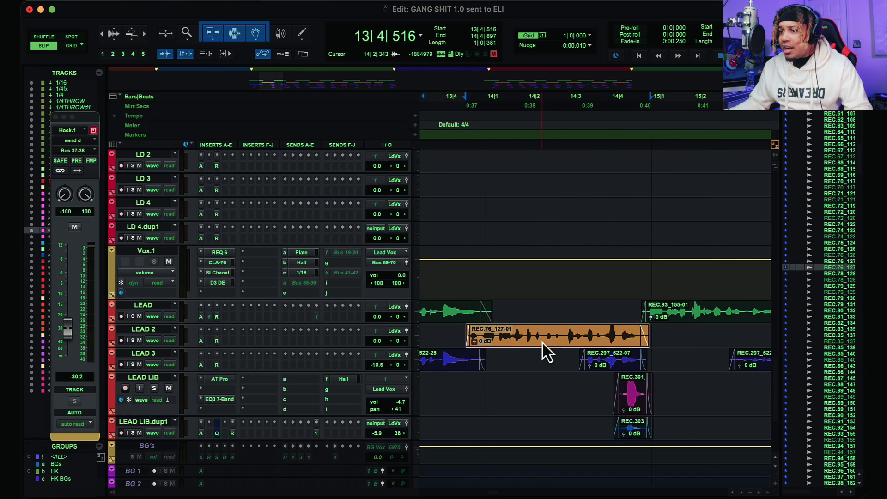
click(664, 314)
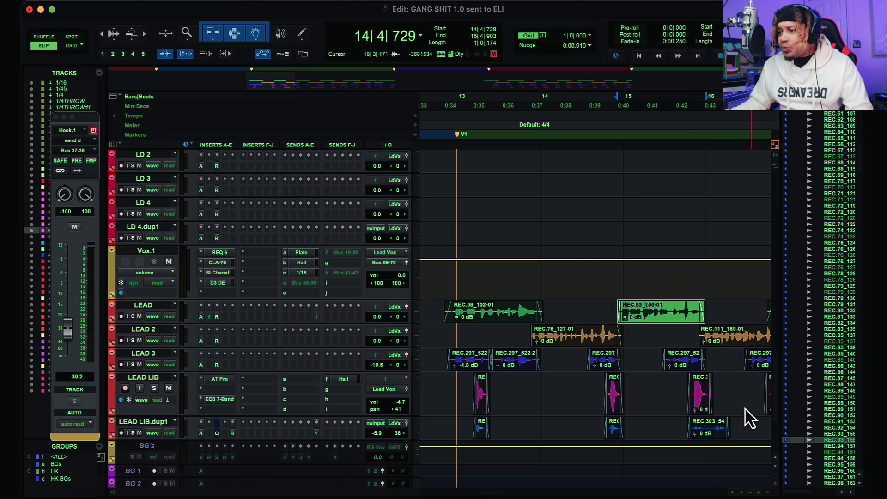
Scroll across bars 11–18 and set the edit point on LEAD 2 near bar 15.
scroll(733, 410, right, 6)
scroll(727, 396, up, 1)
scroll(724, 385, right, 8)
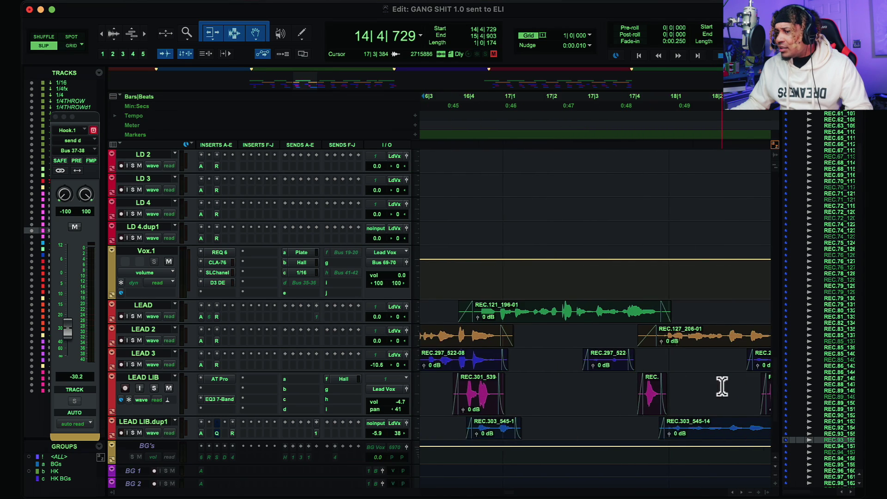
scroll(720, 383, up, 1)
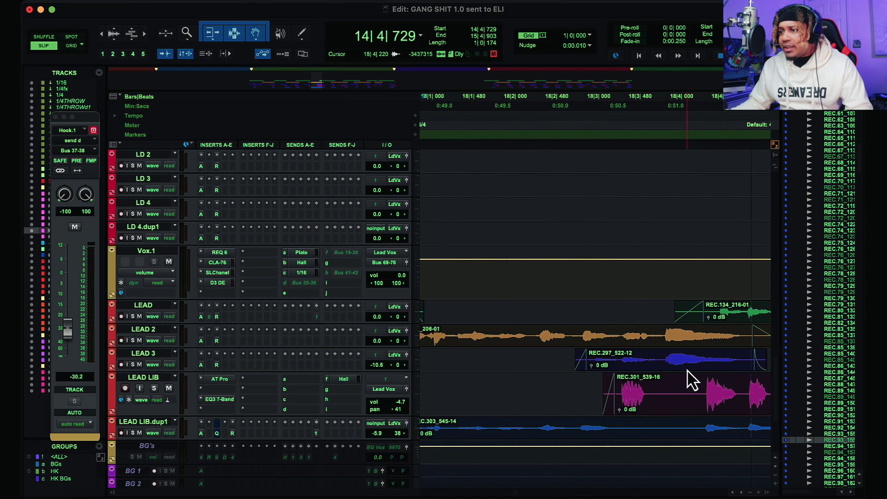
scroll(687, 378, down, 2)
scroll(642, 368, right, 2)
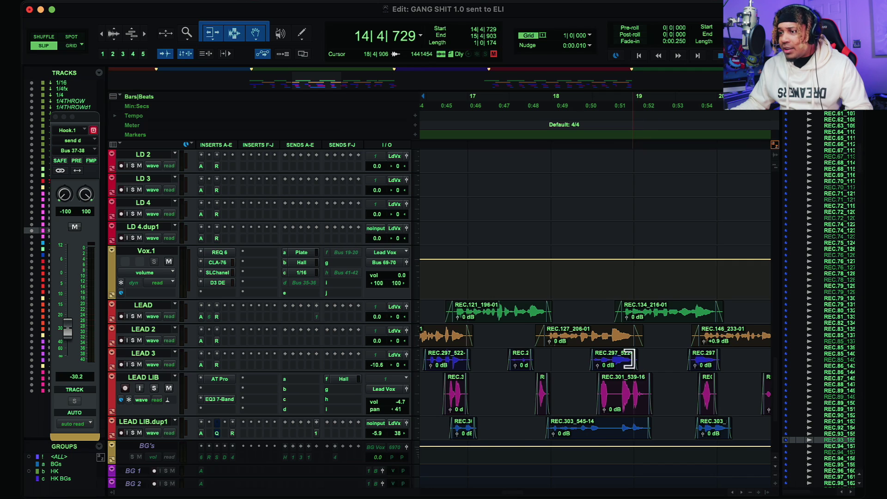
scroll(634, 361, left, 4)
scroll(633, 360, left, 2)
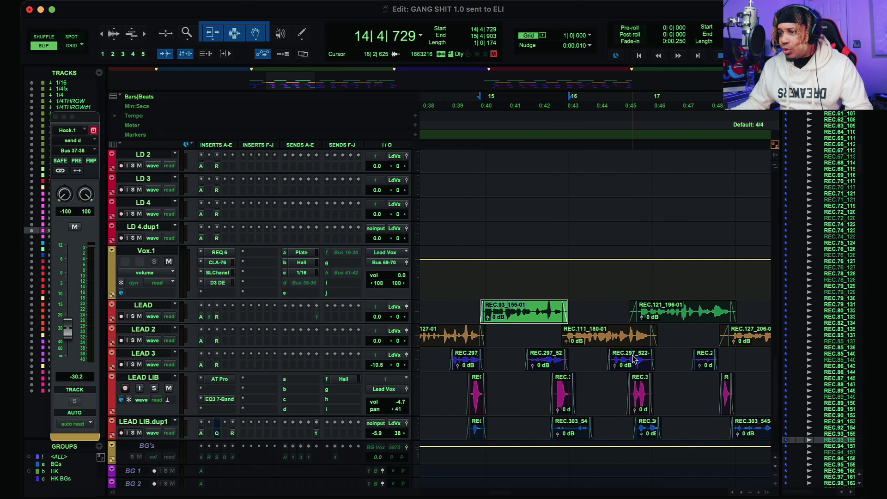
scroll(634, 360, left, 7)
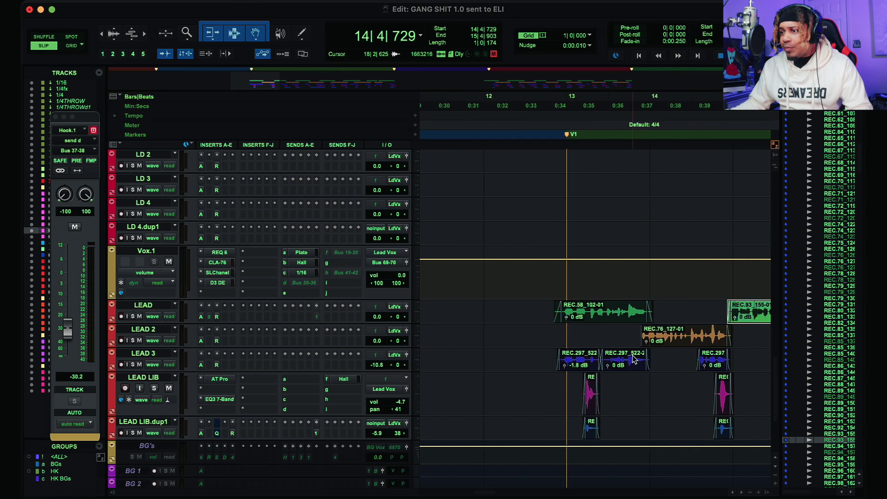
scroll(634, 358, up, 5)
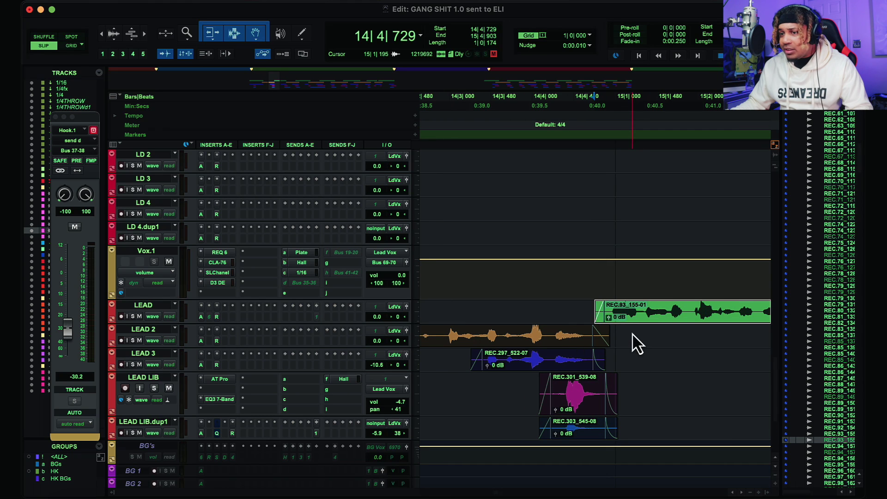
click(633, 336)
scroll(633, 335, down, 3)
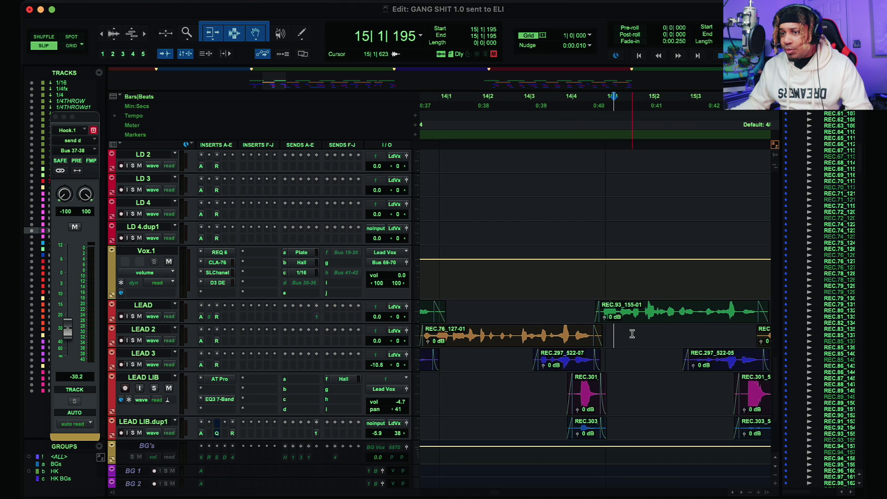
scroll(625, 333, down, 2)
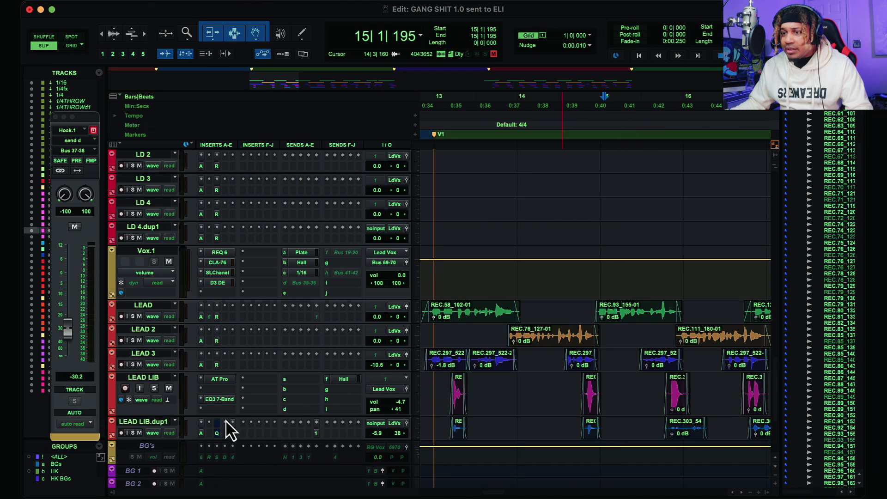
scroll(531, 377, down, 2)
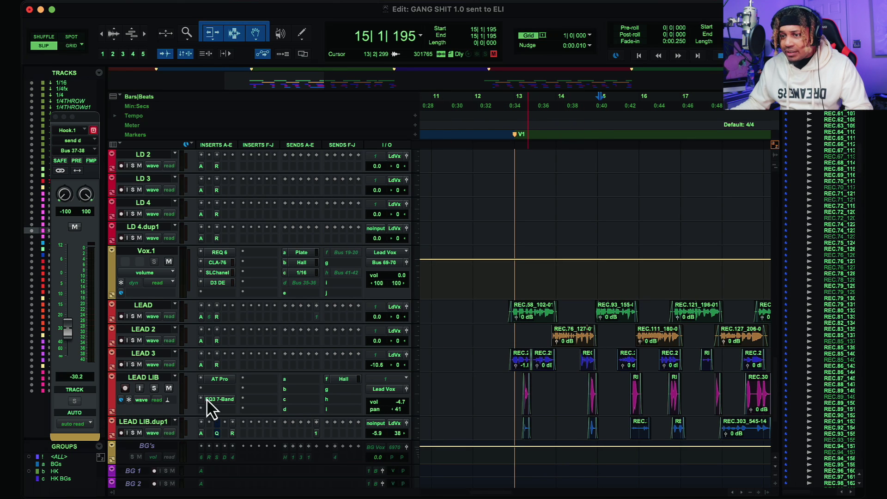
Scroll the track list to the Doubler, HALL and Plate returns and the Hook.1 aux's inserts.
scroll(216, 408, down, 1)
scroll(600, 342, down, 2)
scroll(603, 339, down, 15)
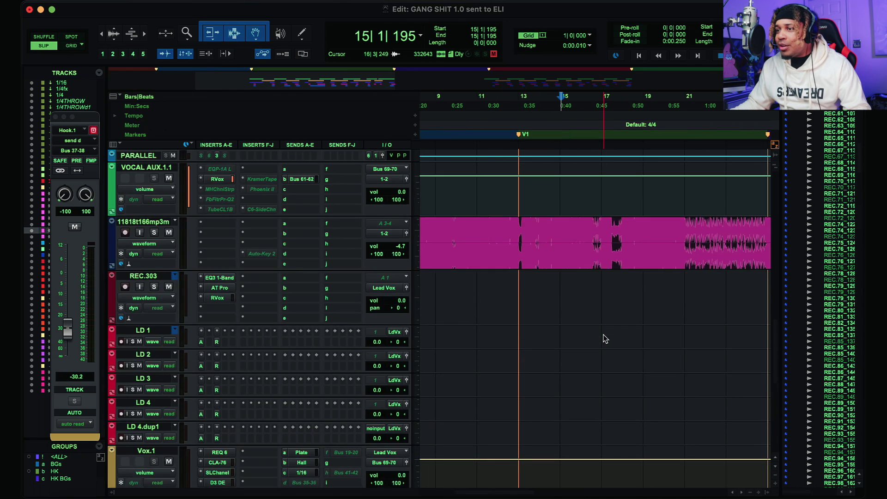
scroll(604, 336, down, 6)
scroll(606, 339, down, 1)
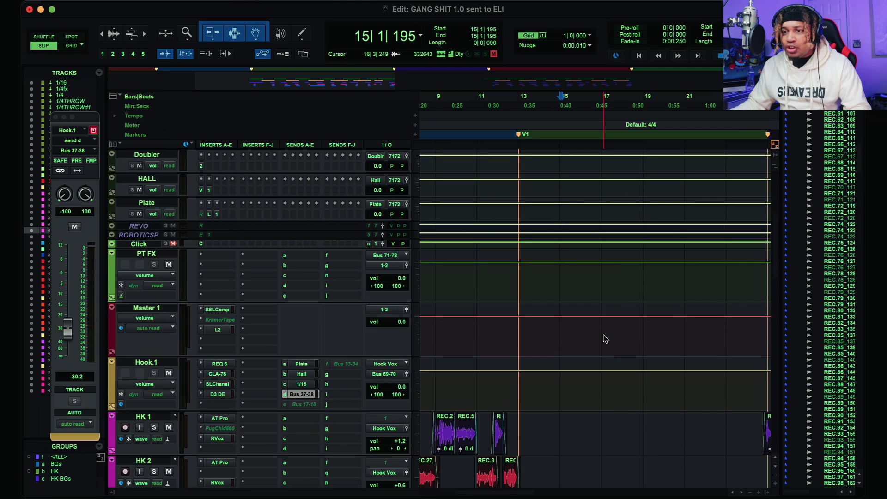
scroll(596, 342, up, 2)
scroll(541, 394, up, 2)
scroll(542, 387, left, 2)
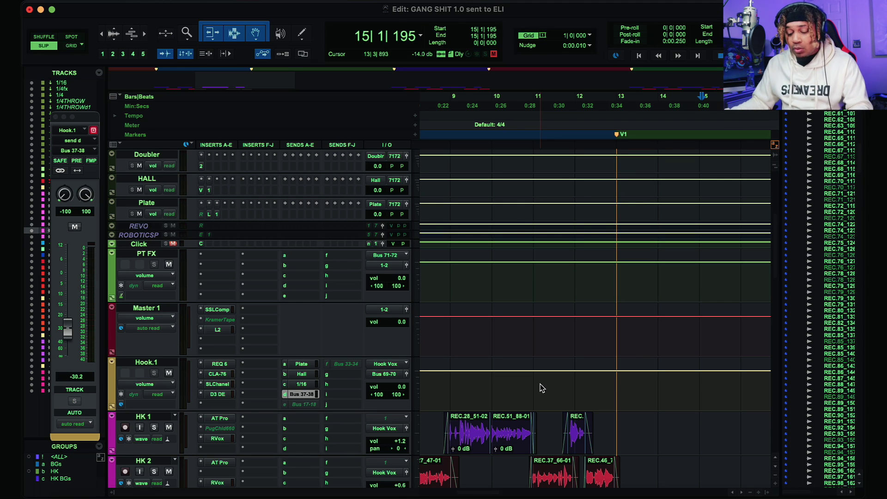
Review Hook.1's REQ 6, CLA-76, SSLChannel and Dyn3 De-Esser plugins, moving the De-Esser window aside.
click(216, 365)
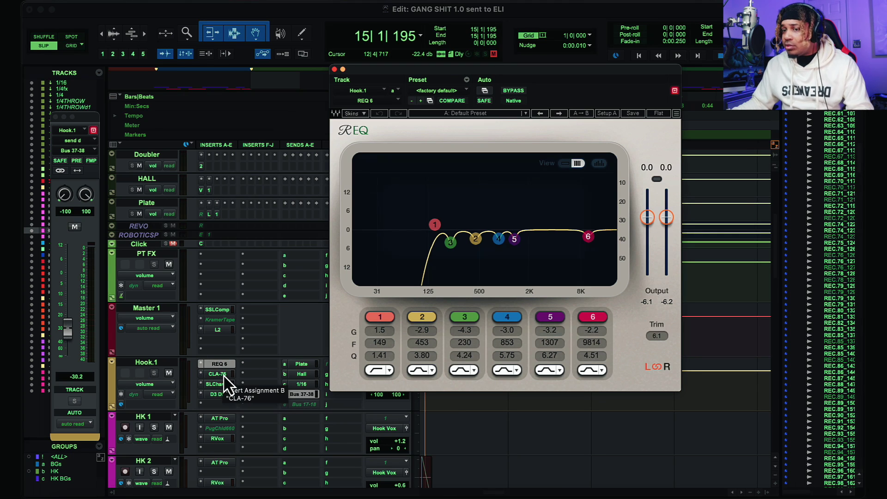
click(224, 374)
click(222, 385)
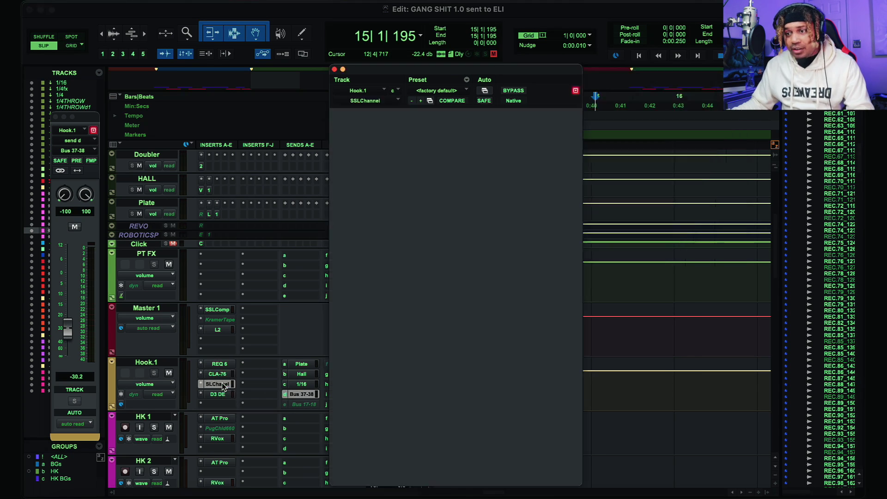
click(224, 394)
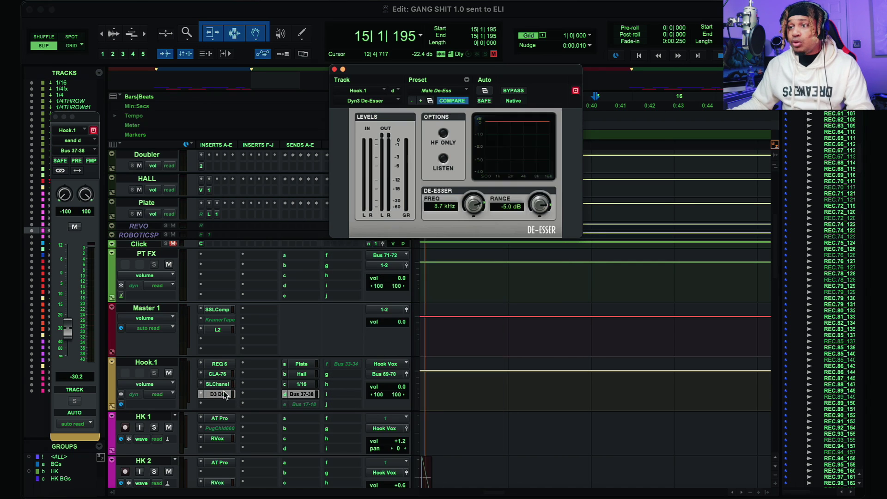
drag(445, 72, 598, 124)
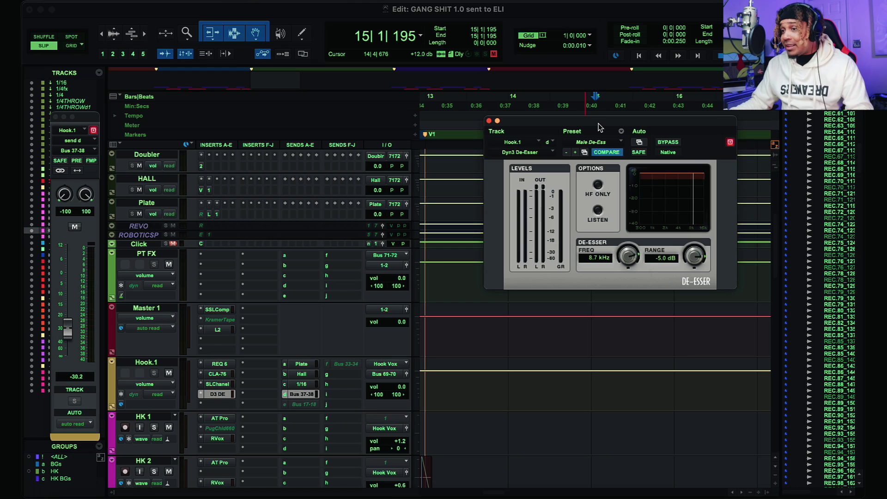